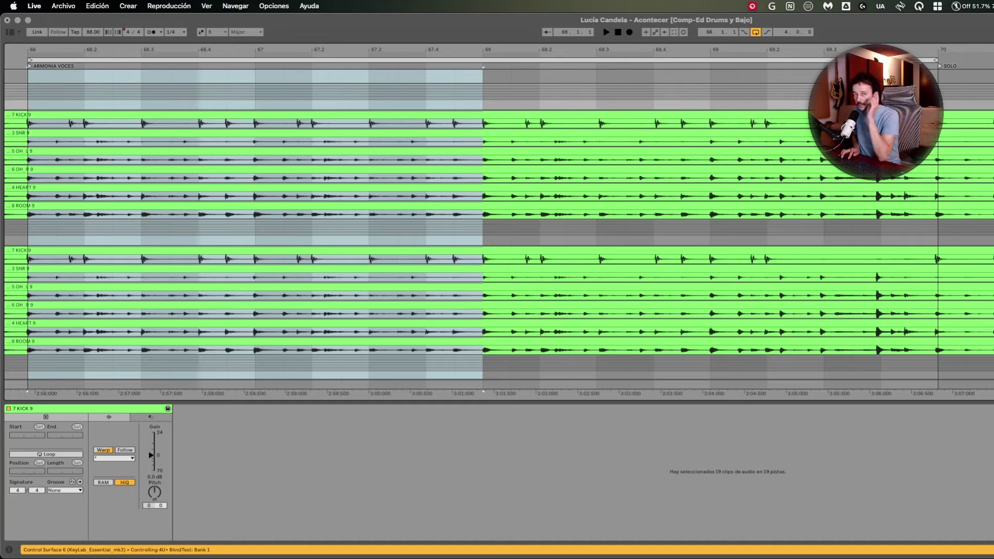
Play bars 66 to 68 of the drum groups several times, toggling the arrangement loop, to compare the three takes
key("space")
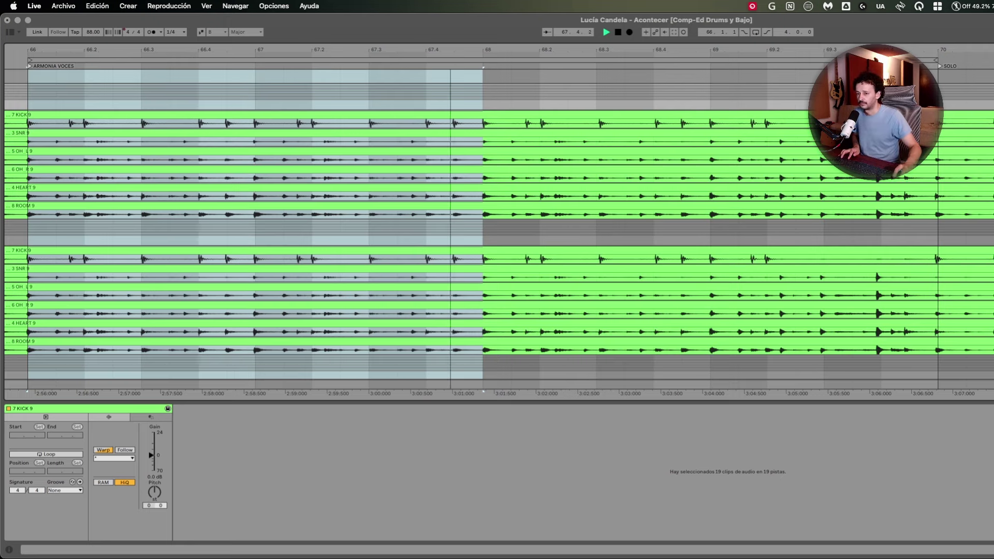
key("space")
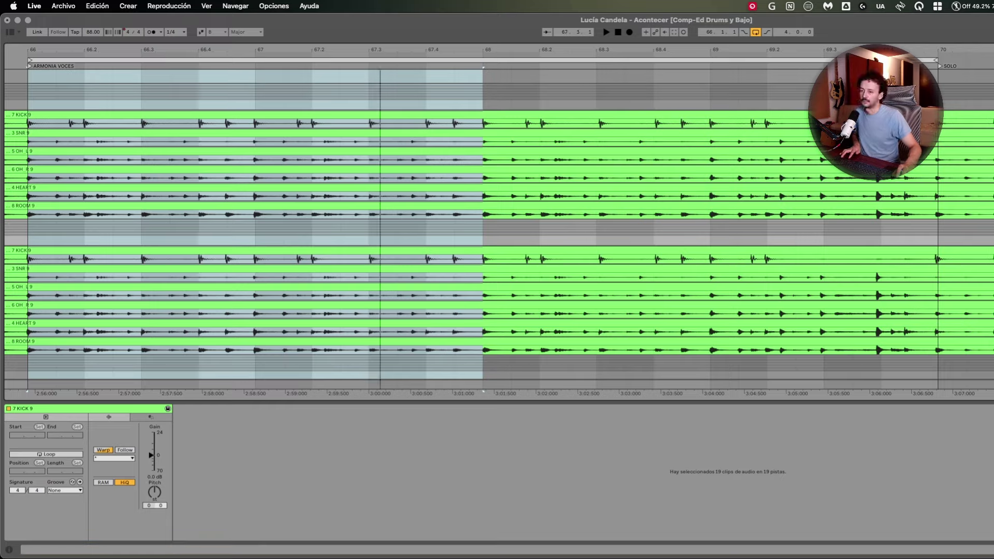
key("space")
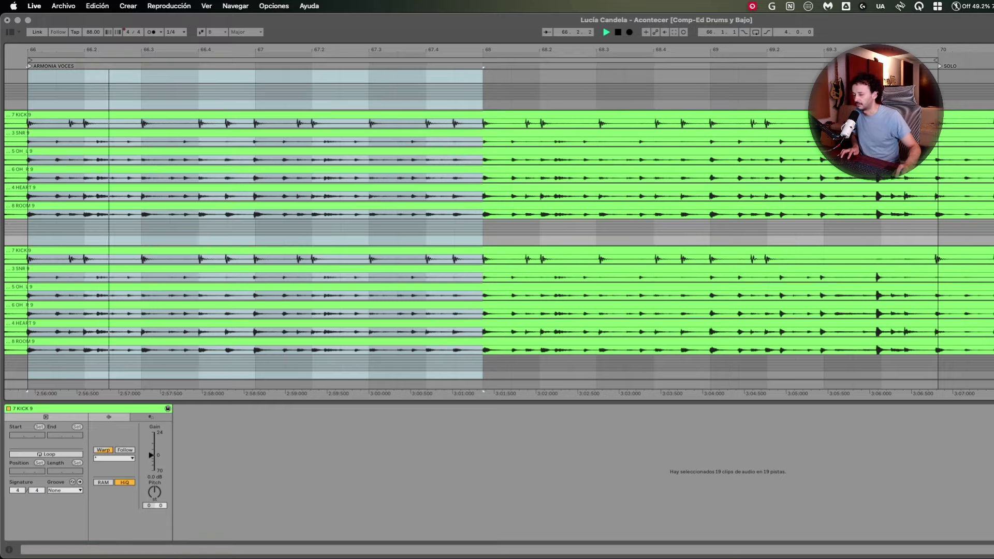
scroll(497, 228, "down", 2)
scroll(497, 228, "down", 4)
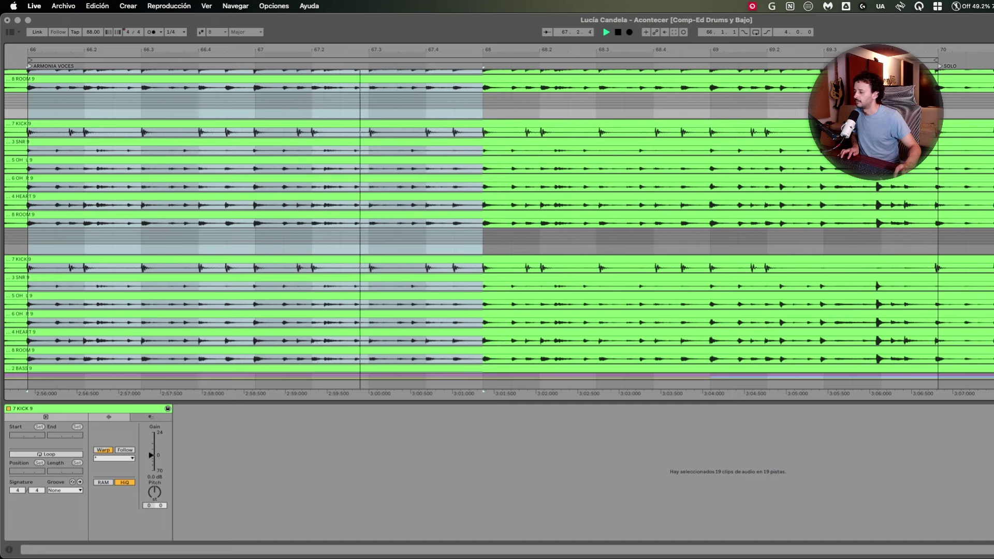
key("super+l")
key("space")
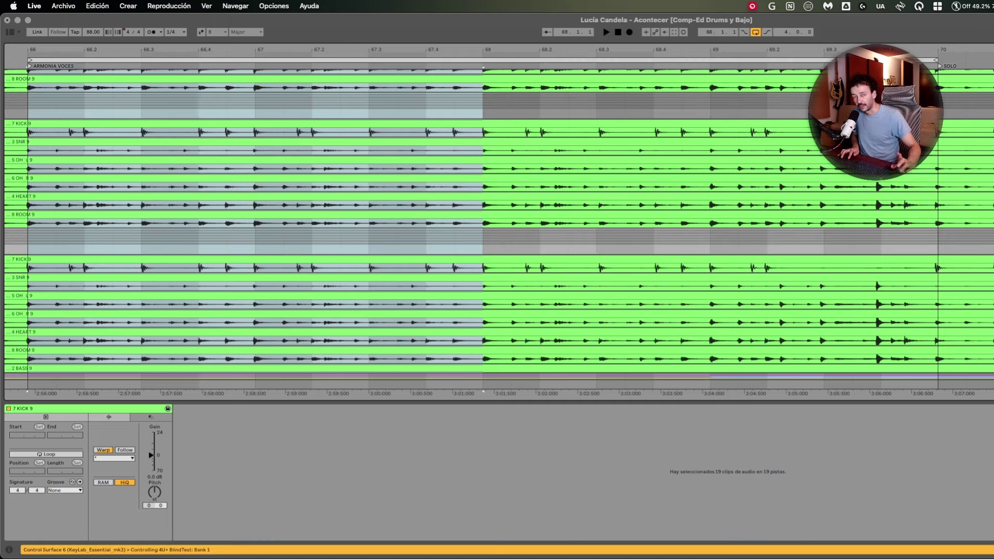
key("super+l")
key("space")
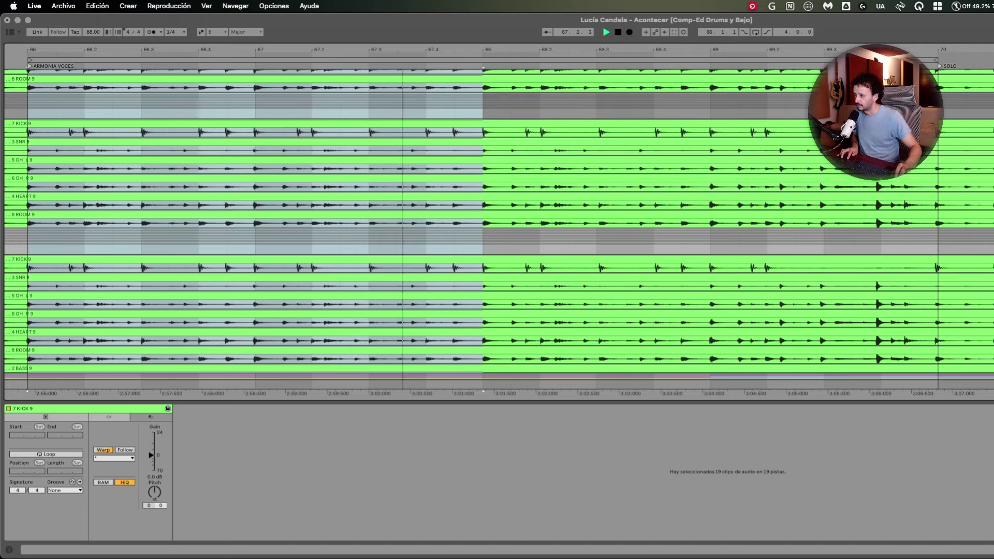
key("super+l")
key("space")
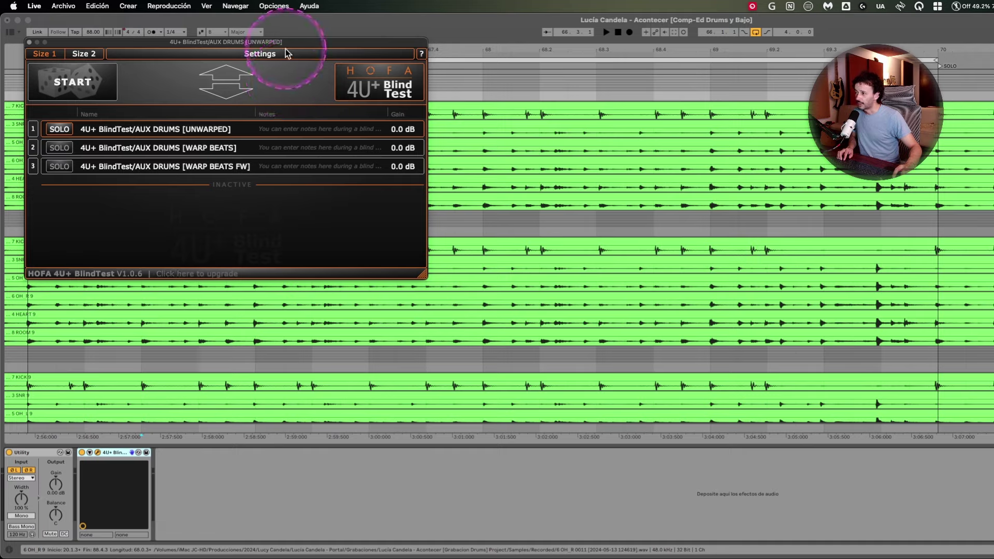
Move the BlindTest window down and start a blind test of the three AUX DRUMS groups
left_click_drag(288, 49, 303, 135)
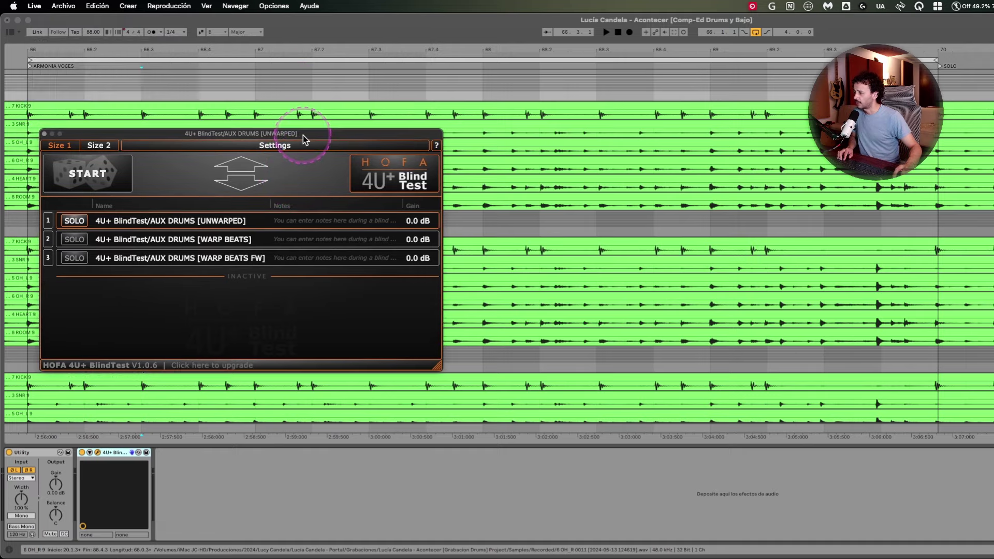
left_click(226, 247)
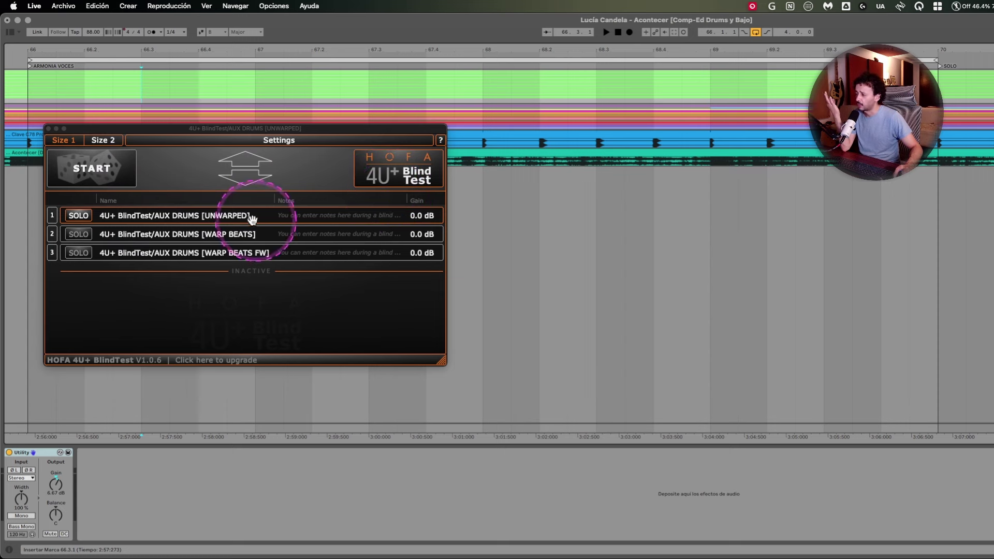
left_click(93, 169)
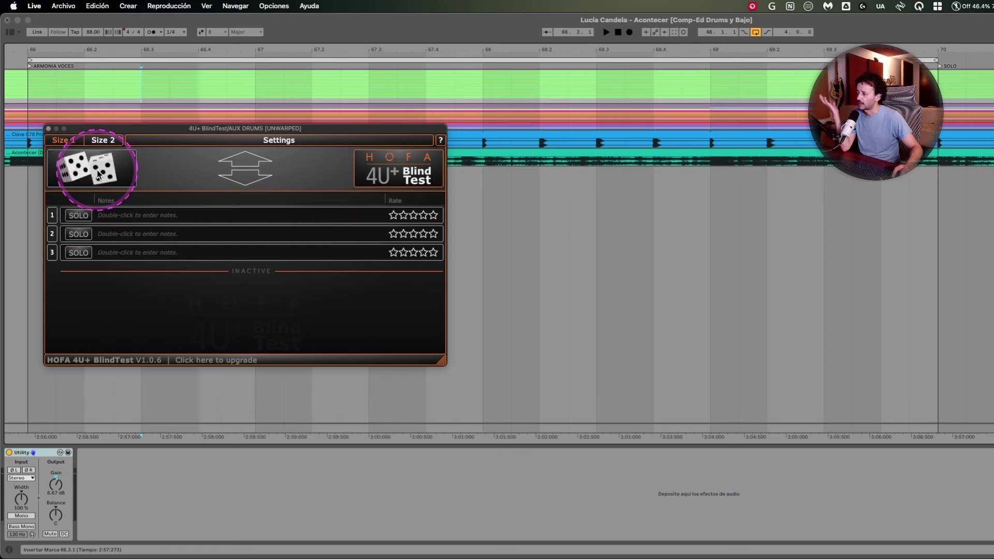
mouse_move(170, 239)
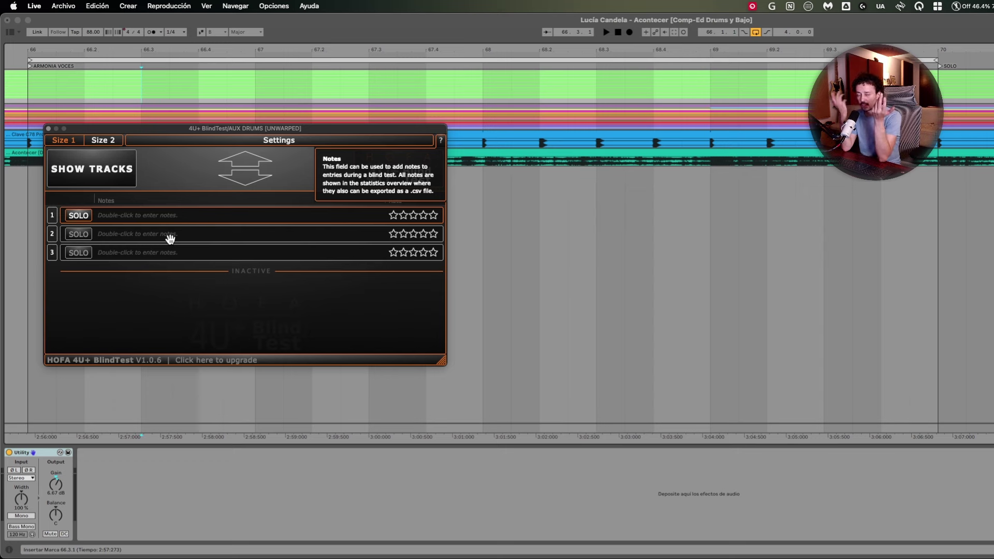
Select bars 66 to 68 and audition blind test entries 1, 2 and 3 in turn by soloing each one
left_click_drag(26, 77, 485, 102)
key("space")
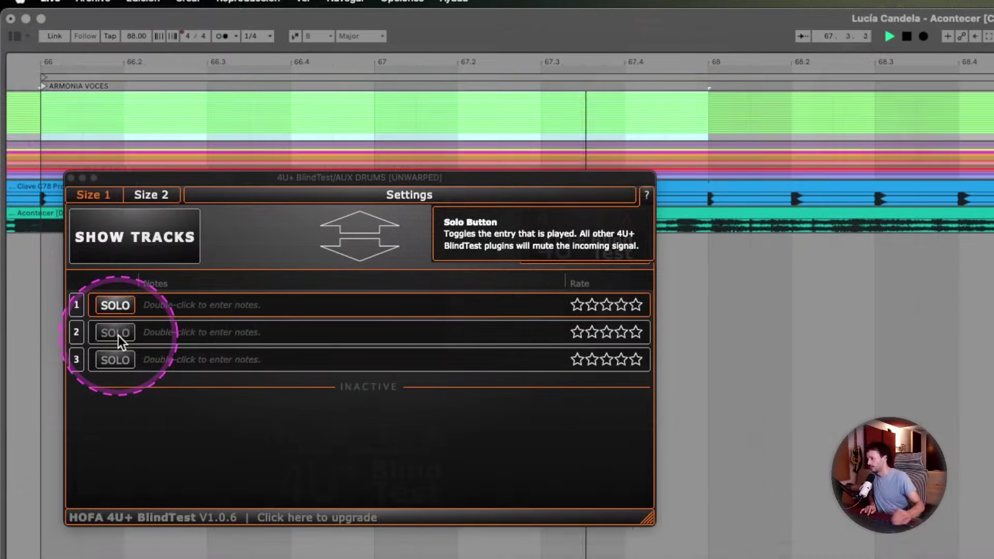
left_click(115, 333)
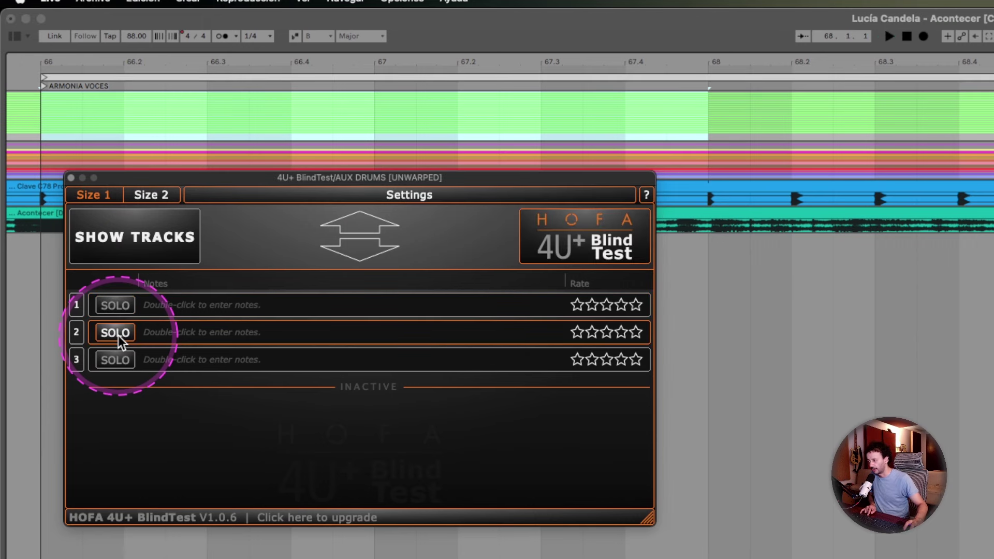
key("space")
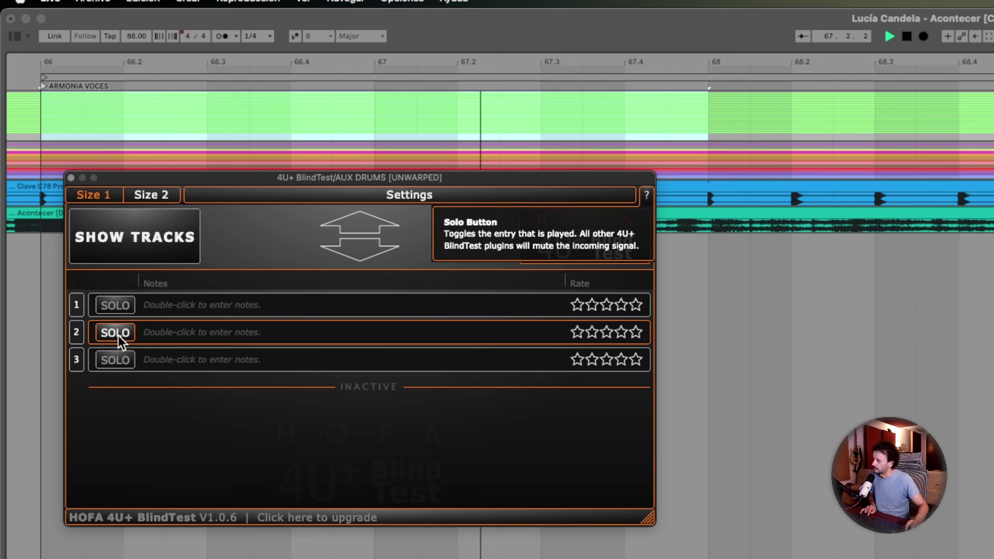
key("space")
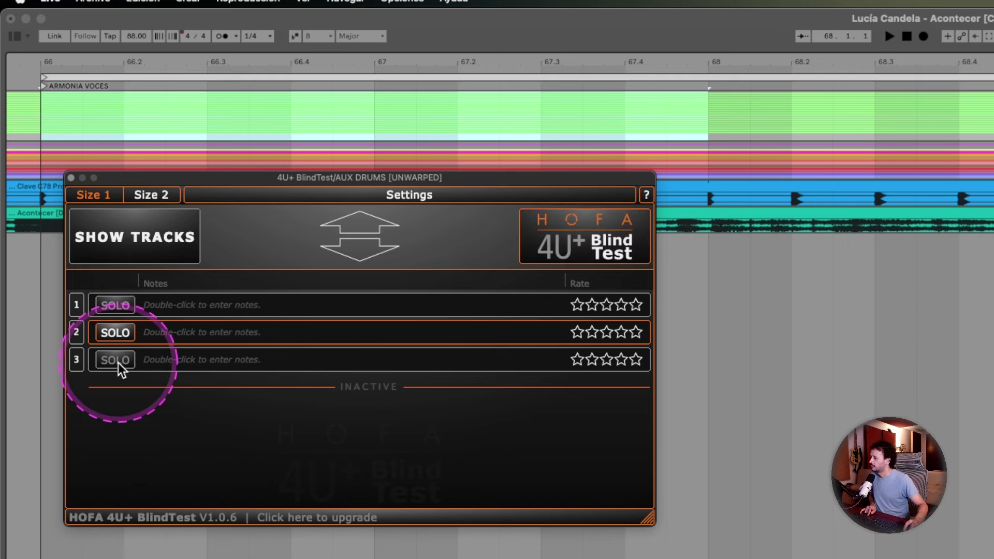
left_click(115, 360)
key("space")
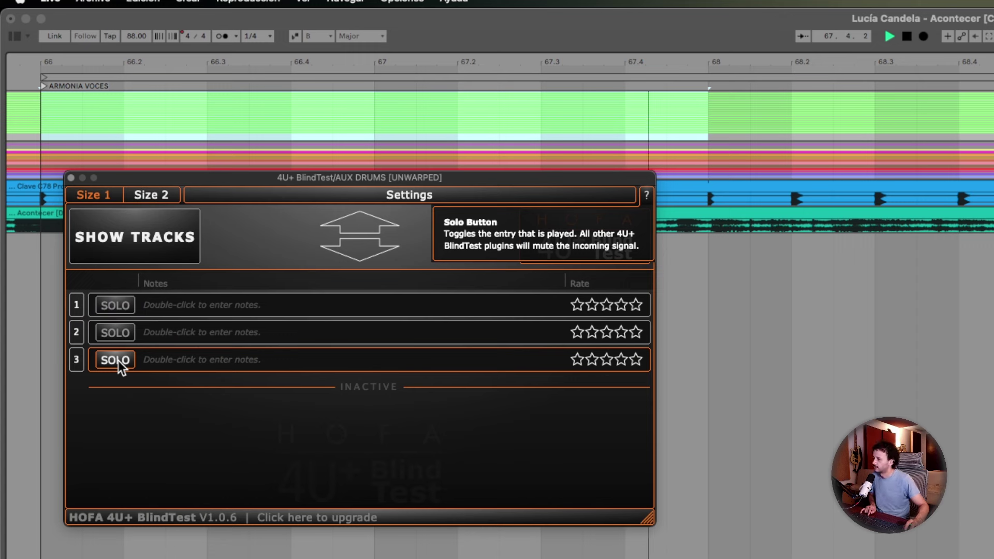
key("space")
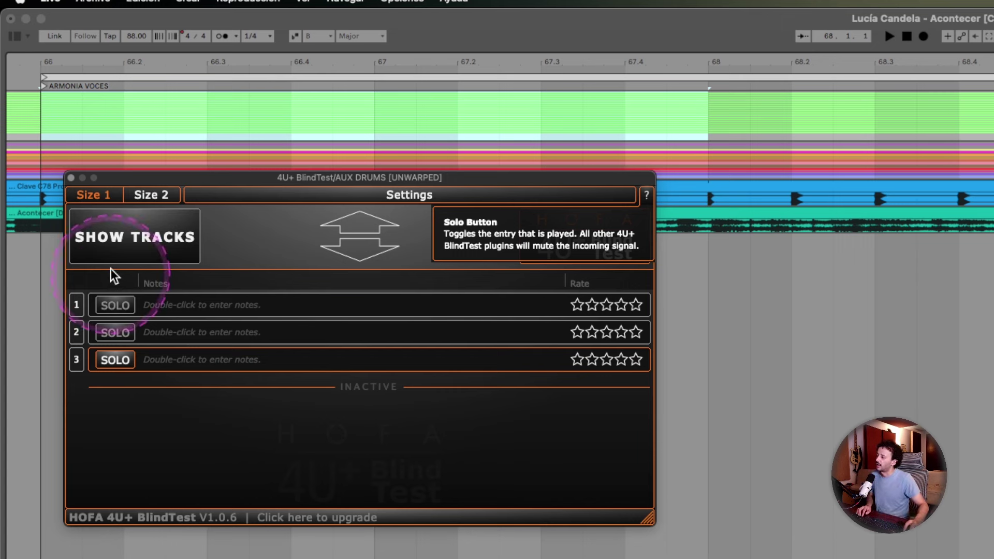
Reveal the track names behind the blind test entries, close the BlindTest window, and fit the tracks to the arrangement height
left_click(126, 238)
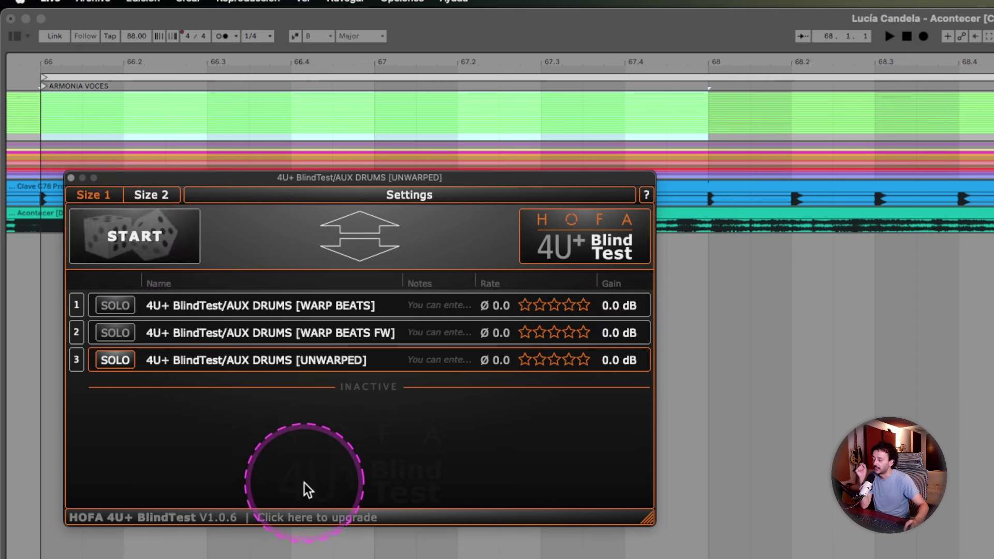
left_click(70, 178)
key("h")
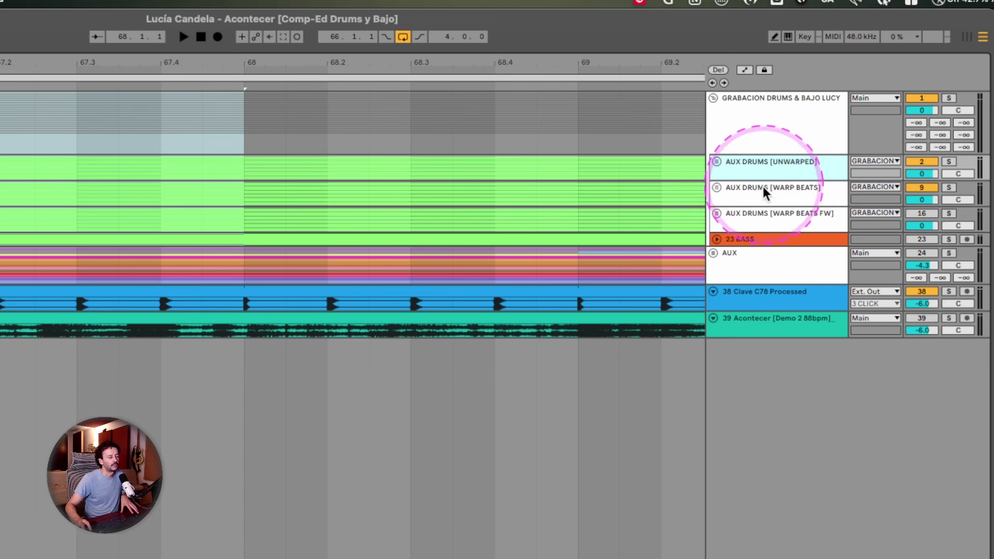
Enable the phase-inverting Utility on AUX DRUMS [WARP BEATS] and play bars 66 to 68 together with AUX DRUMS [UNWARPED]
left_click(771, 211, "shift")
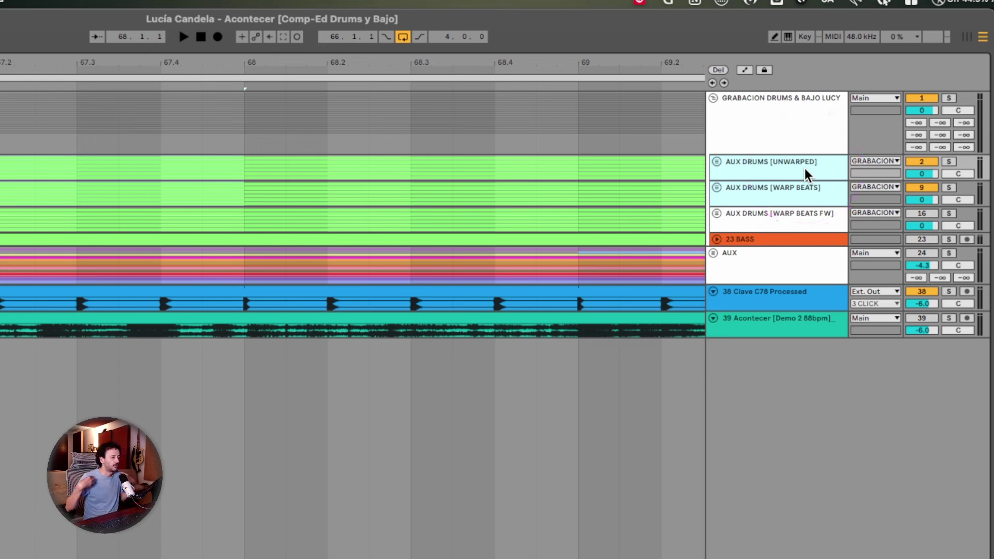
left_click(787, 190)
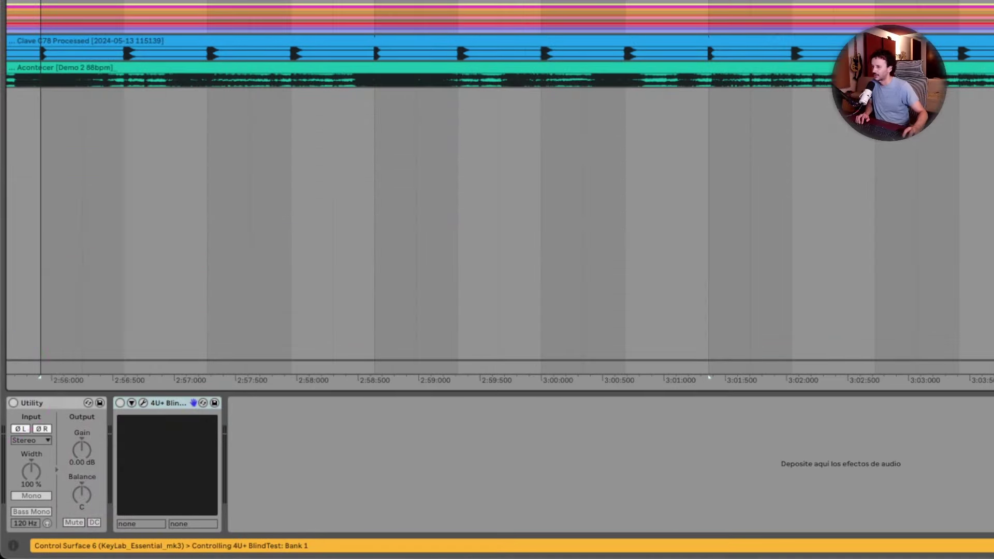
left_click(240, 222)
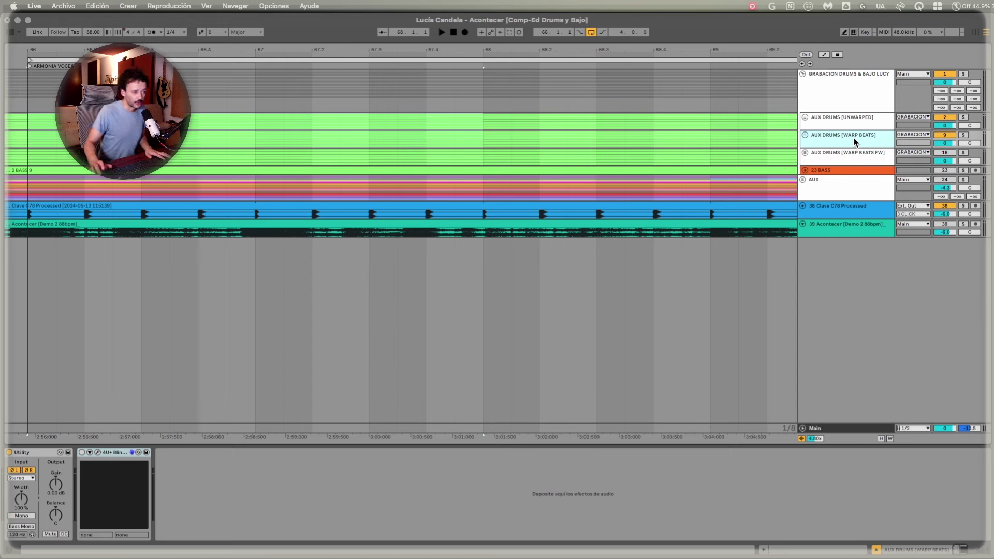
left_click(473, 110, "shift")
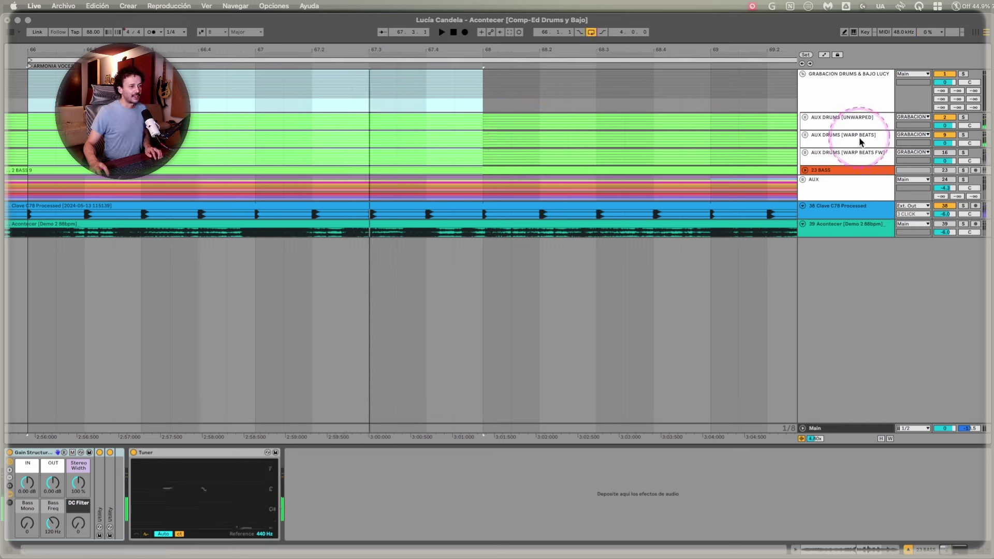
Swap AUX DRUMS [WARP BEATS] for [WARP BEATS FW] with its phase-inverting Utility enabled, and play bars 66 to 68 against [UNWARPED]
left_click(859, 136)
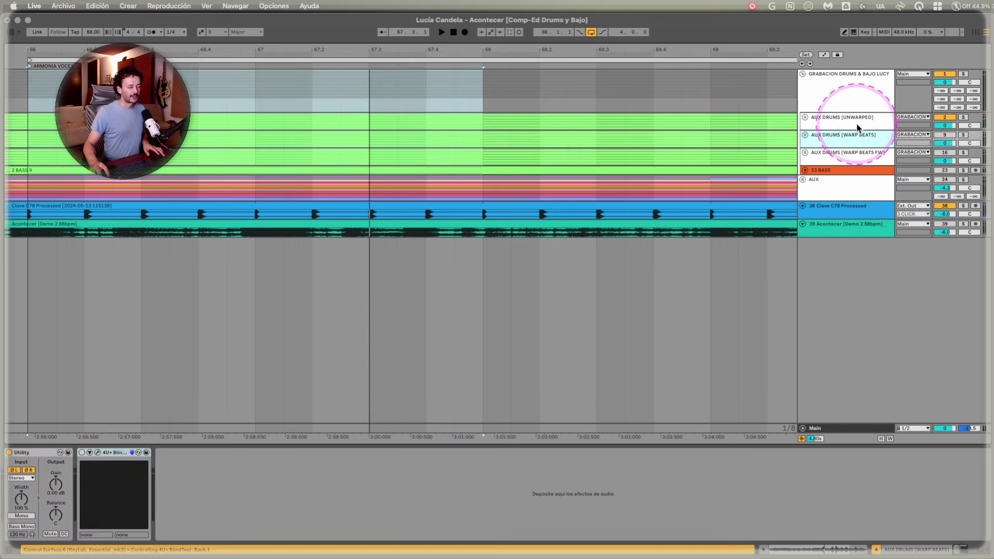
left_click(853, 161)
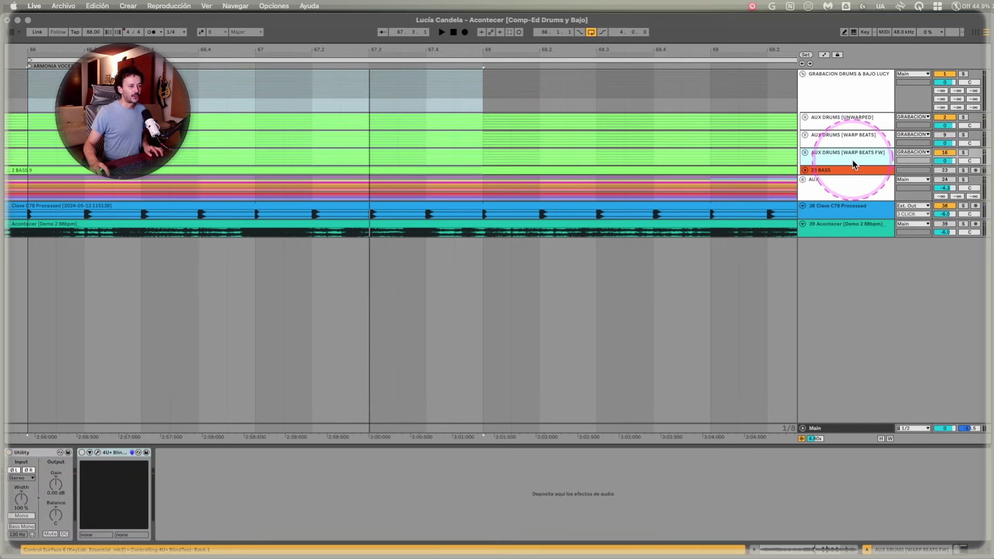
left_click(35, 112)
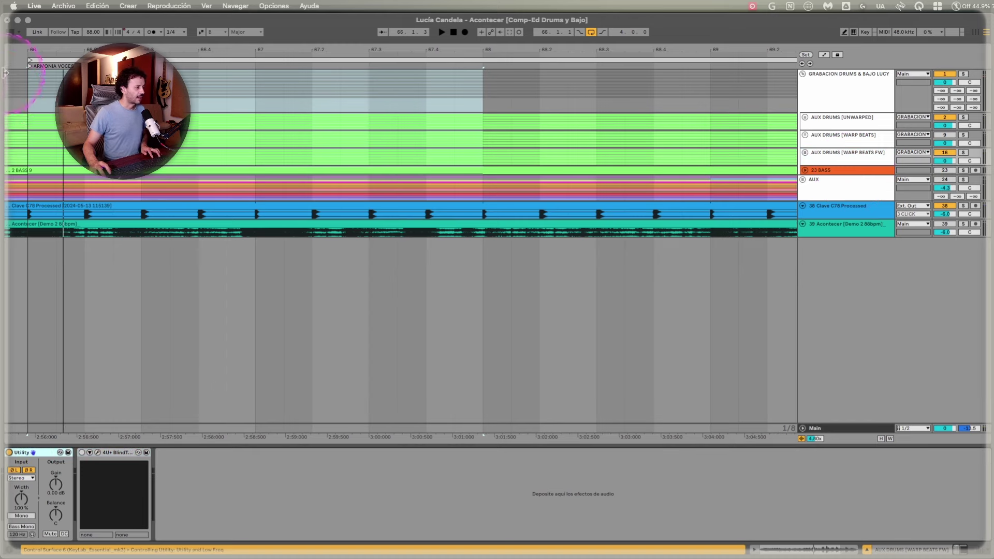
left_click_drag(35, 112, 477, 111)
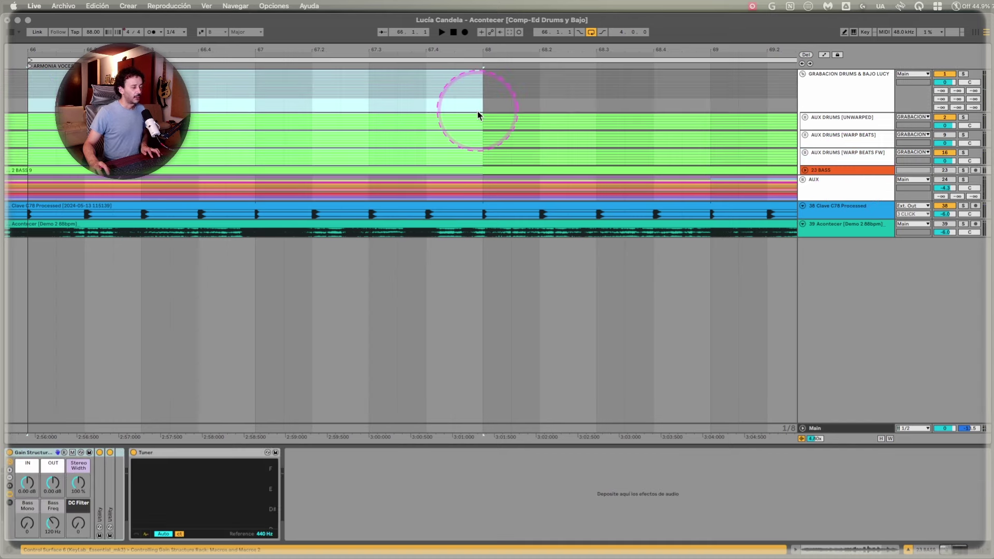
key("space")
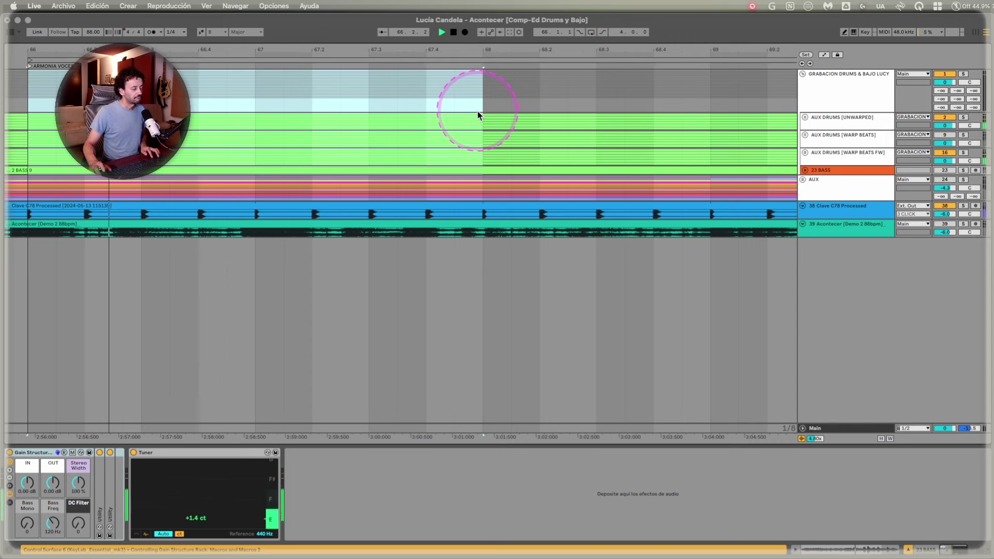
key("super+l")
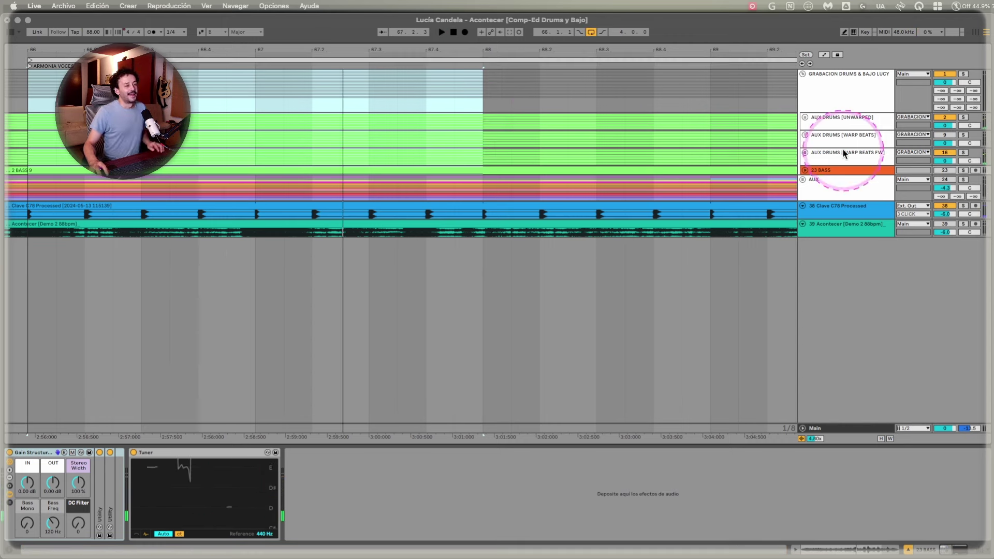
key("space")
Deactivate AUX DRUMS [UNWARPED], activate [WARP BEATS] with its Utility disabled, and play bars 66 to 68 against [WARP BEATS FW]
left_click(852, 119)
left_click(849, 138)
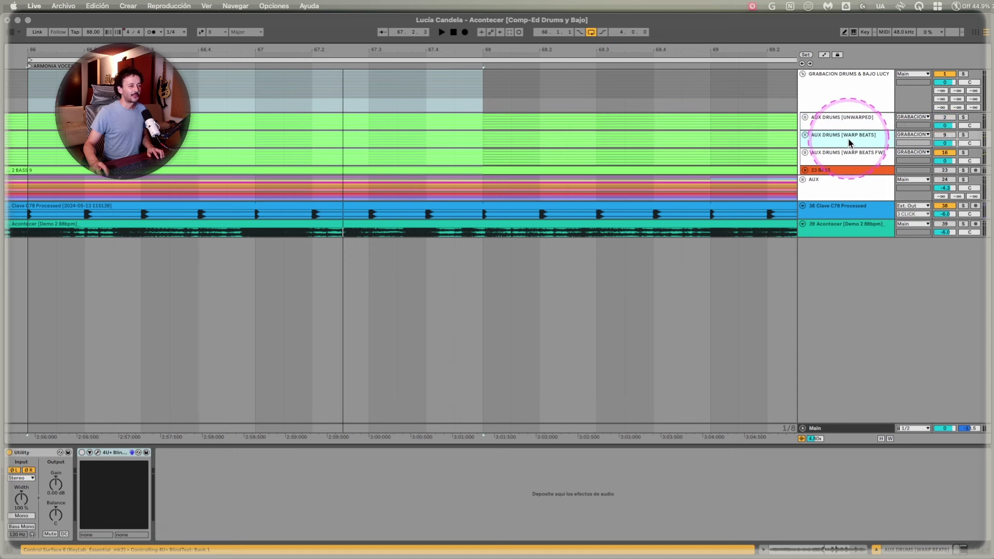
left_click(10, 452)
key("super+l")
key("space")
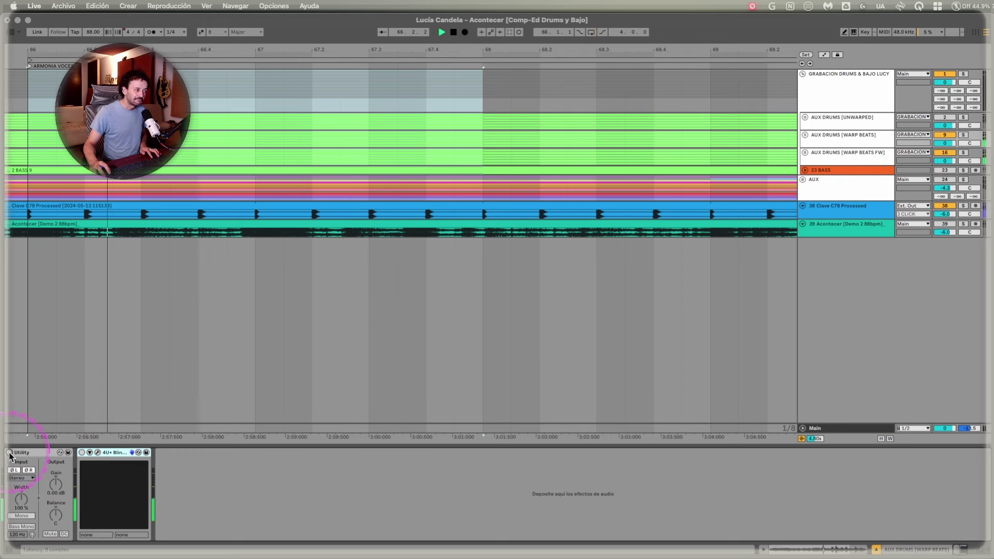
key("space")
key("super+l")
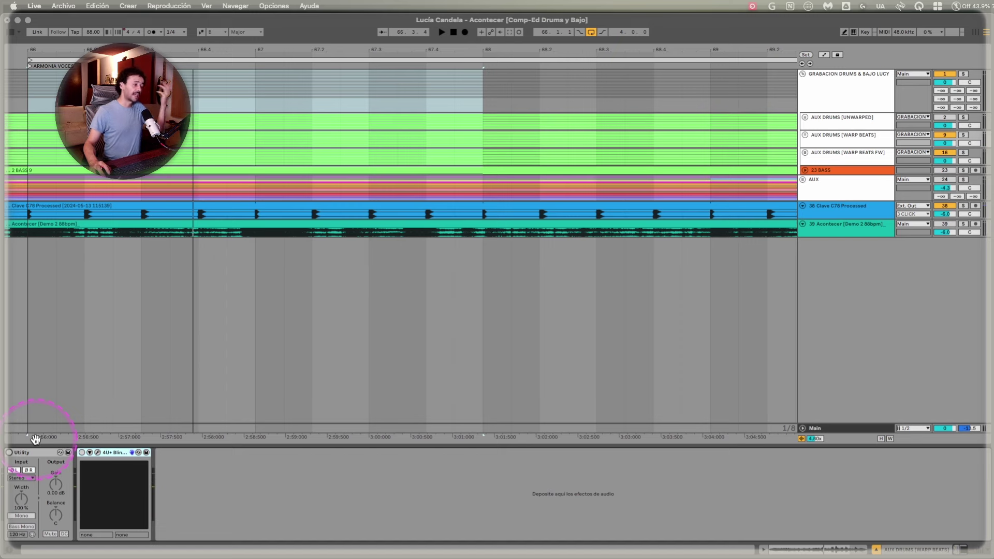
Unfold the AUX DRUMS [WARP BEATS] group and set the warp mode of its KICK through ROOM clips to Tones
left_click(805, 135)
left_click(105, 162)
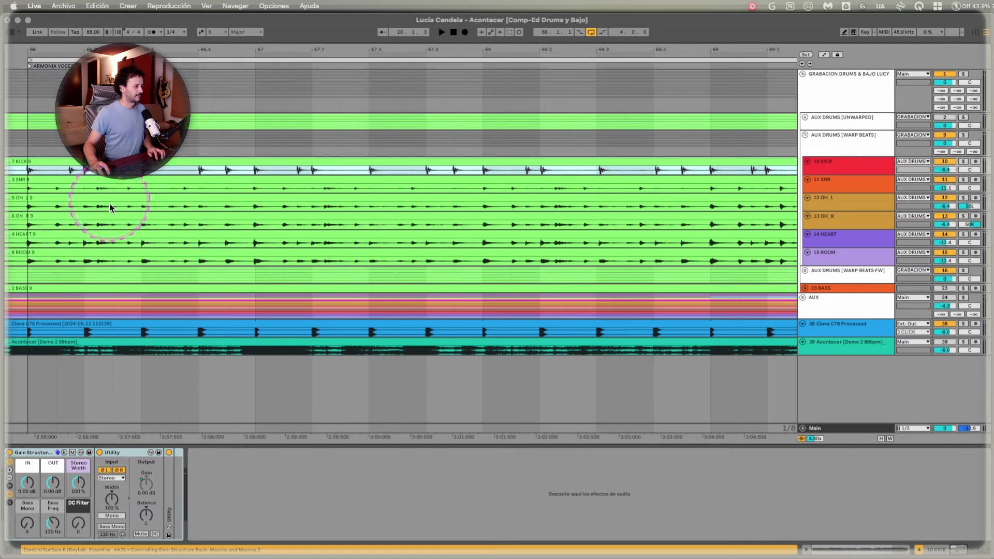
left_click(119, 253, "shift")
key("shift+Tab")
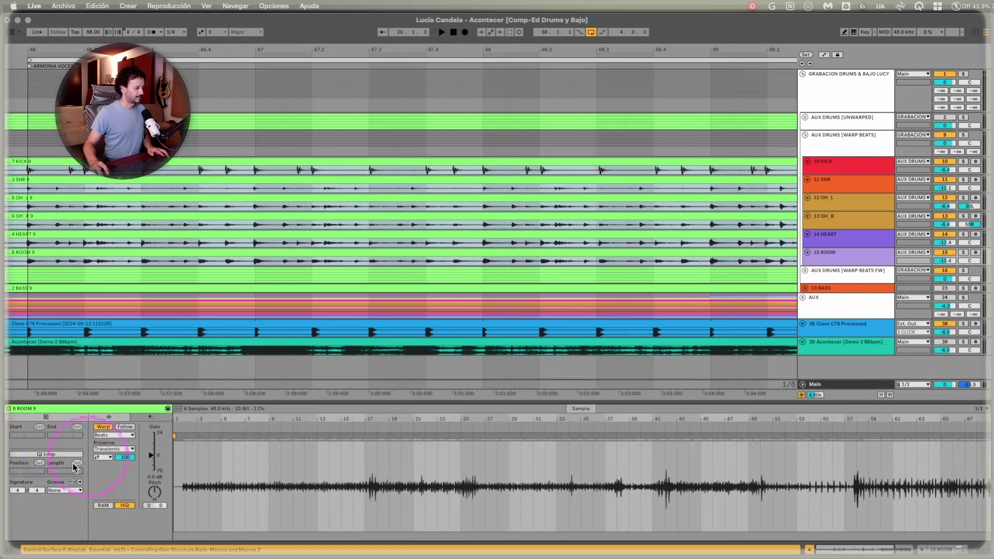
left_click(122, 435)
left_click(108, 450)
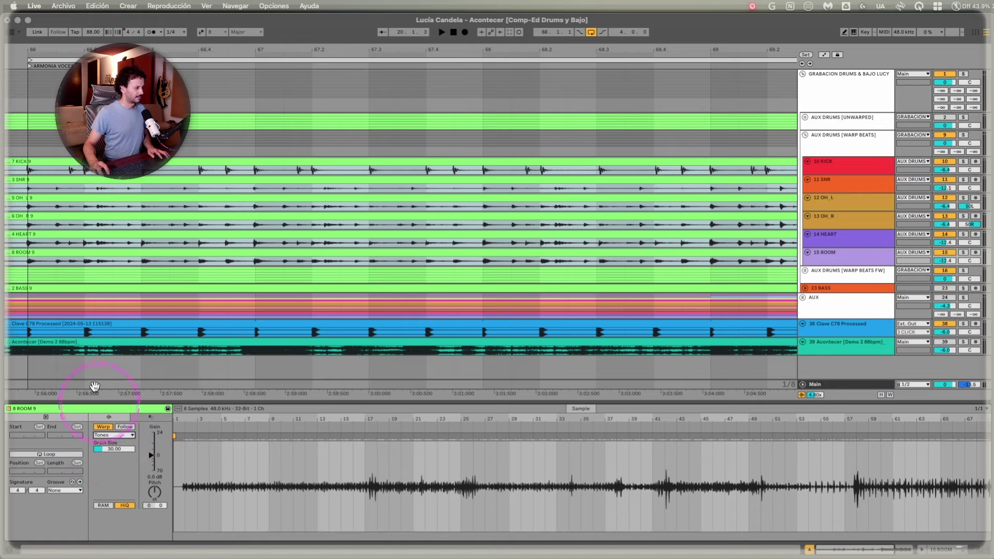
Play the AUX DRUMS [WARP BEATS] clips in Tones mode from bar 66 and raise the Grain Size of KICK through ROOM to about 62.88
left_click(30, 175)
left_click(30, 175)
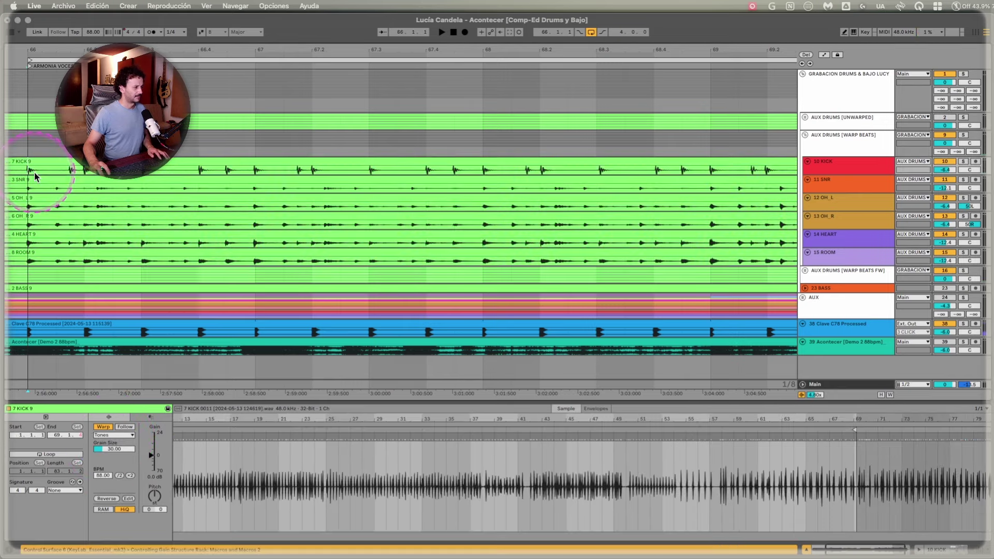
key("space")
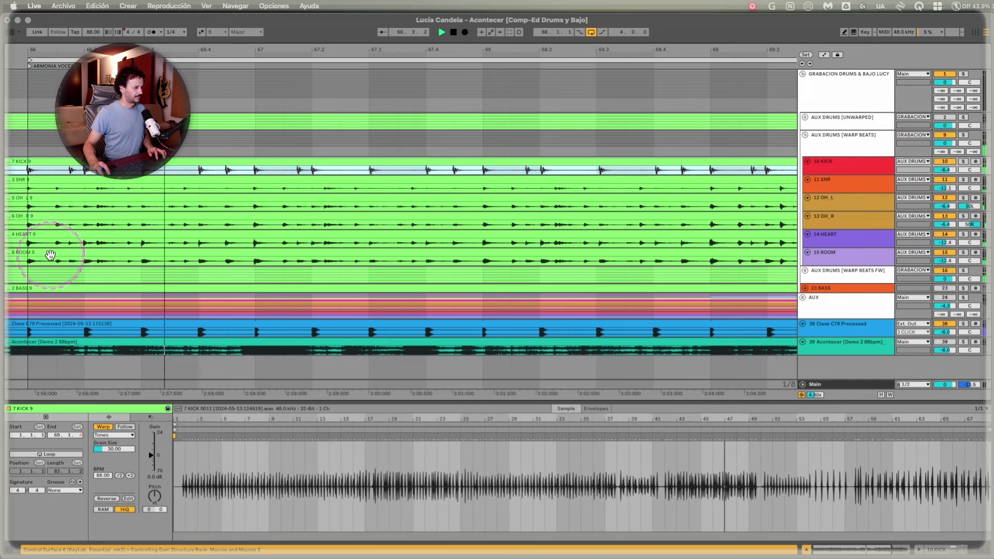
left_click(51, 257, "shift")
left_click(114, 435)
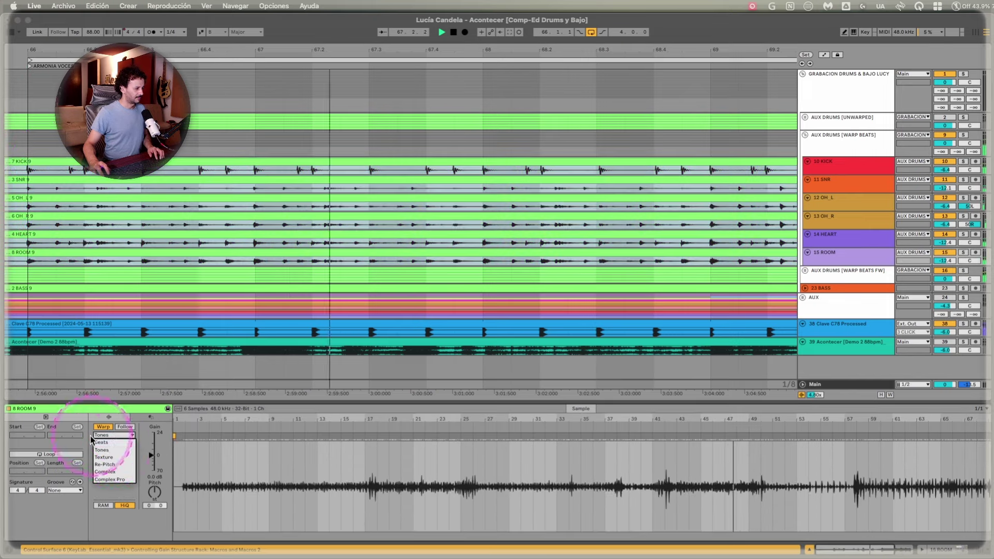
left_click(115, 450)
mouse_move(113, 449)
left_mouse_down()
mouse_move(112, 416)
mouse_move(112, 476)
mouse_move(111, 462)
left_mouse_up()
key("space")
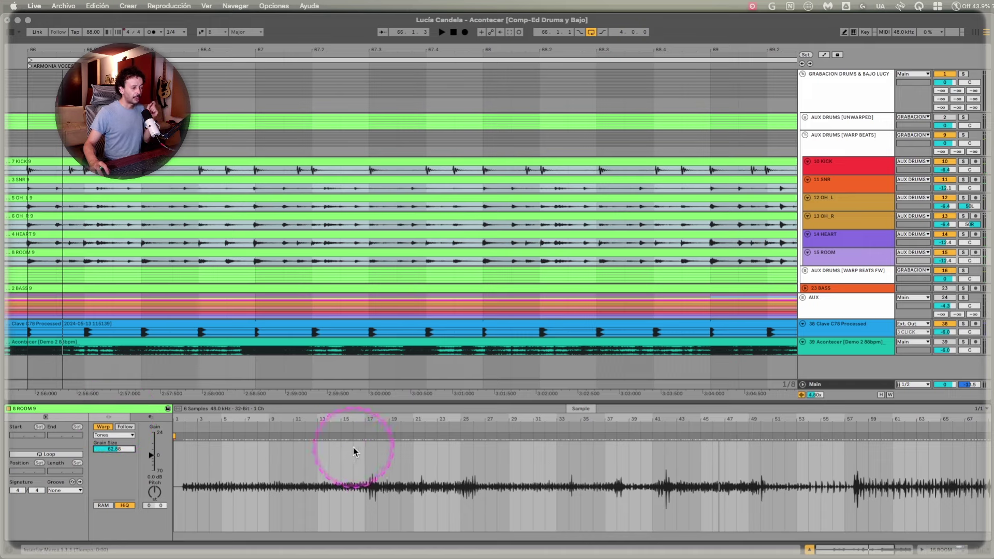
Set the warp mode of the KICK through ROOM clips to Texture and play them from bar 66
left_click(114, 436)
left_click(114, 462)
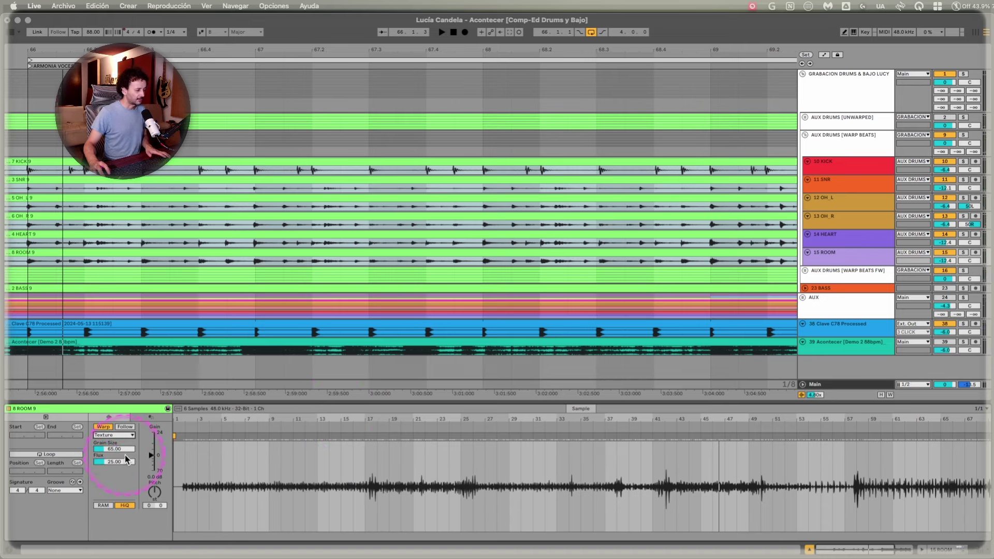
key("space")
key("space")
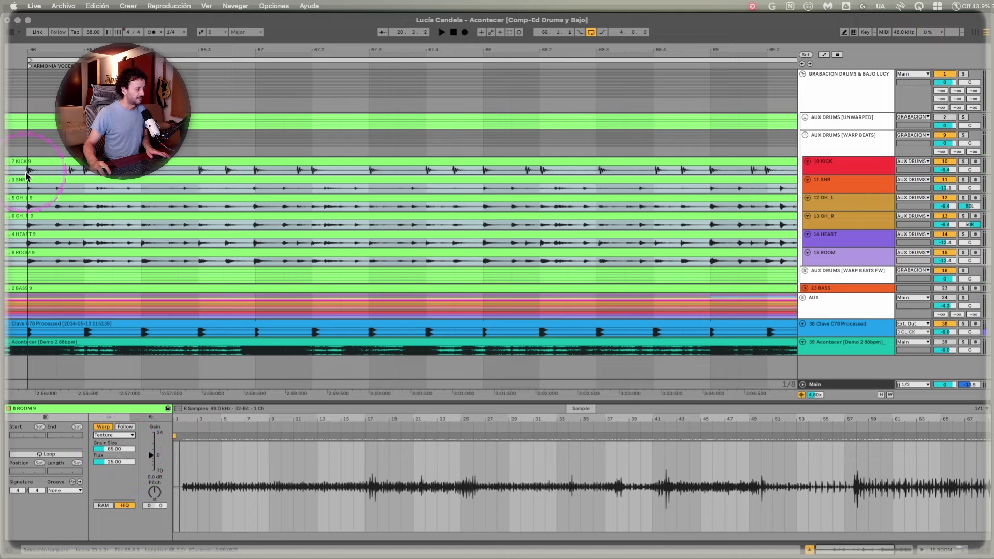
left_click(28, 171)
key("space")
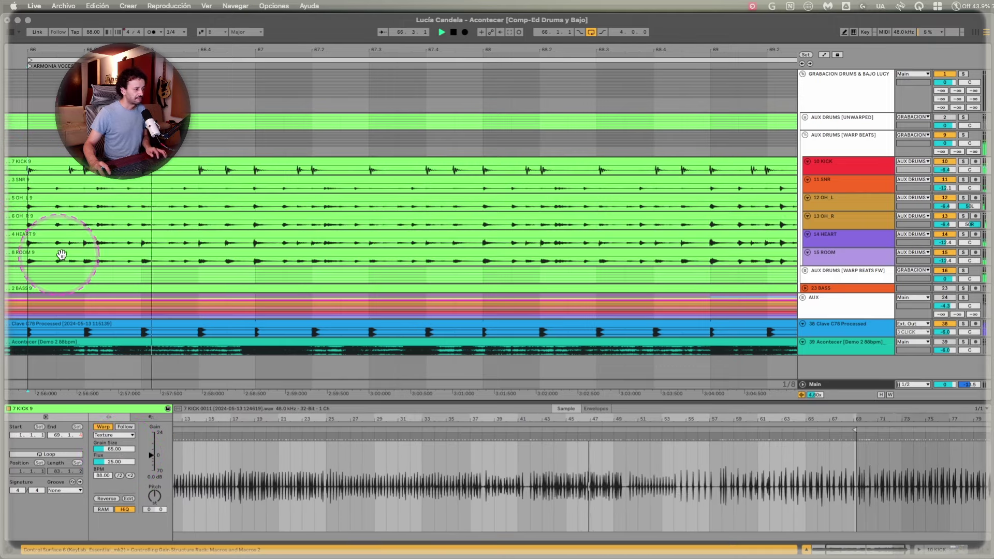
left_click(575, 265, "shift")
key("space")
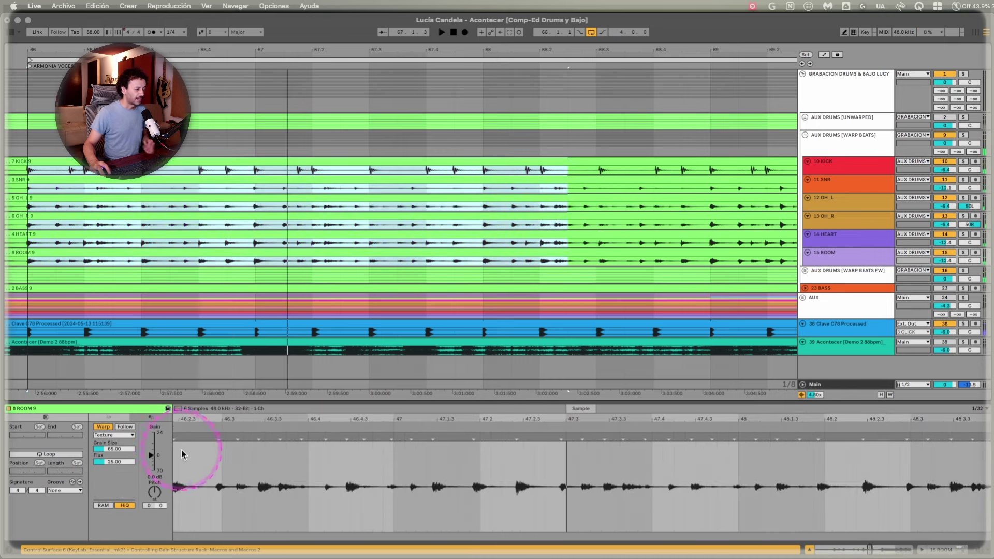
Set the warp mode of the KICK through ROOM clips to Re-Pitch and play them from bar 66
left_click(111, 434)
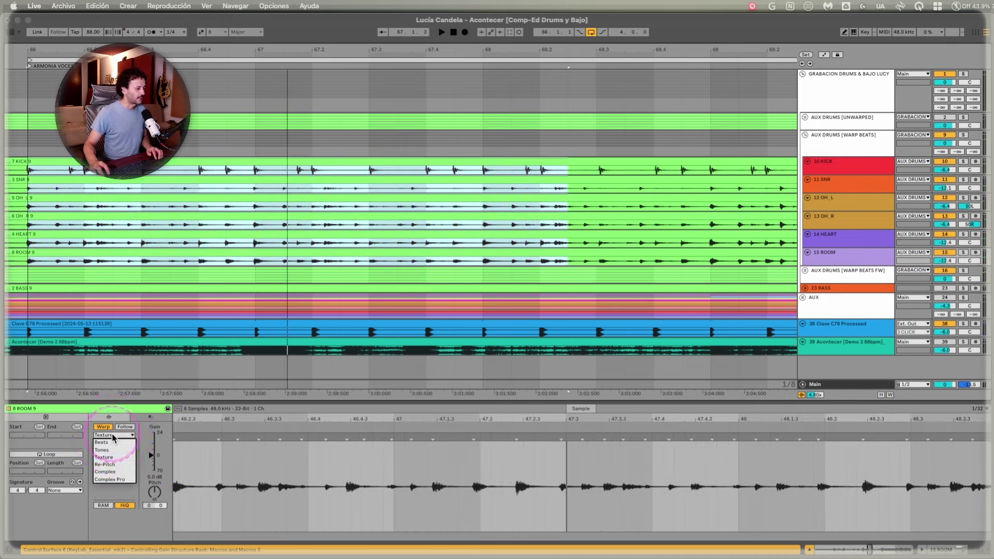
left_click(111, 464)
left_click_drag(30, 169, 570, 250)
key("space")
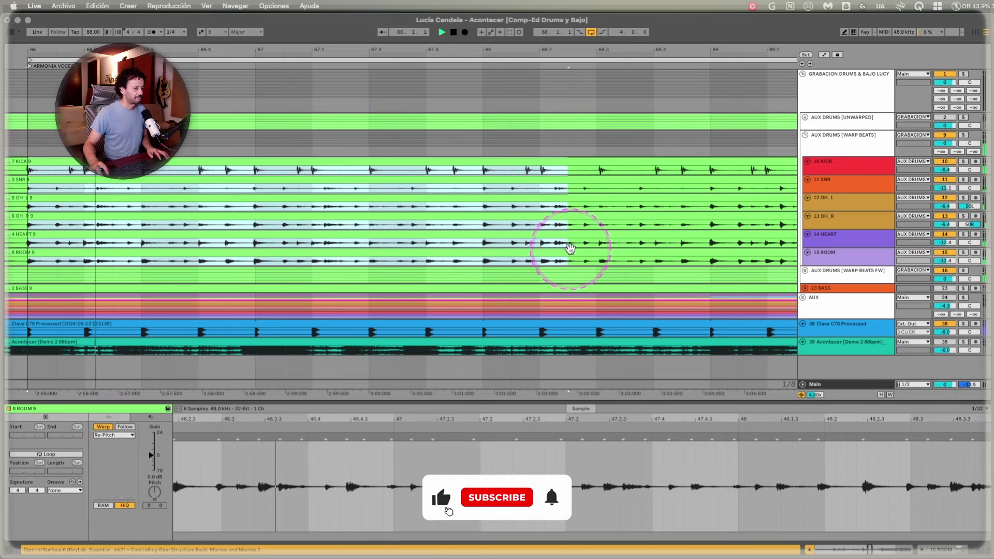
key("space")
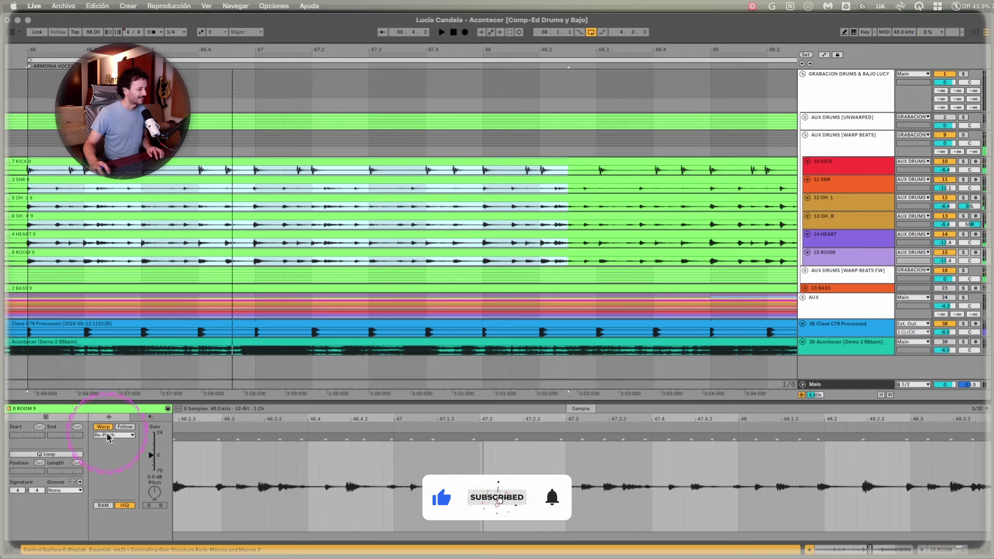
Set the warp mode of the KICK through ROOM clips to Complex and play them from bar 66
left_click(108, 436)
left_click(108, 471)
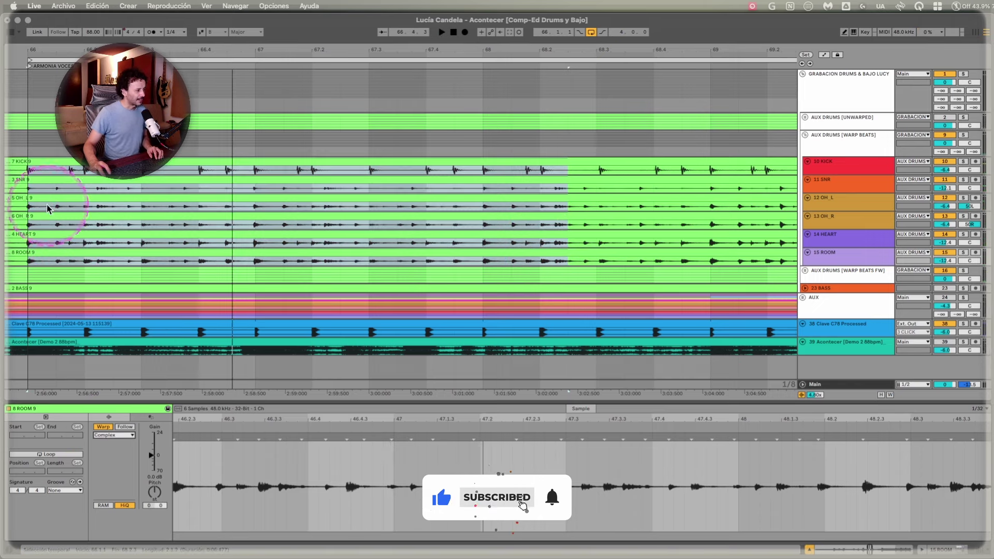
left_click_drag(30, 169, 523, 252)
key("space")
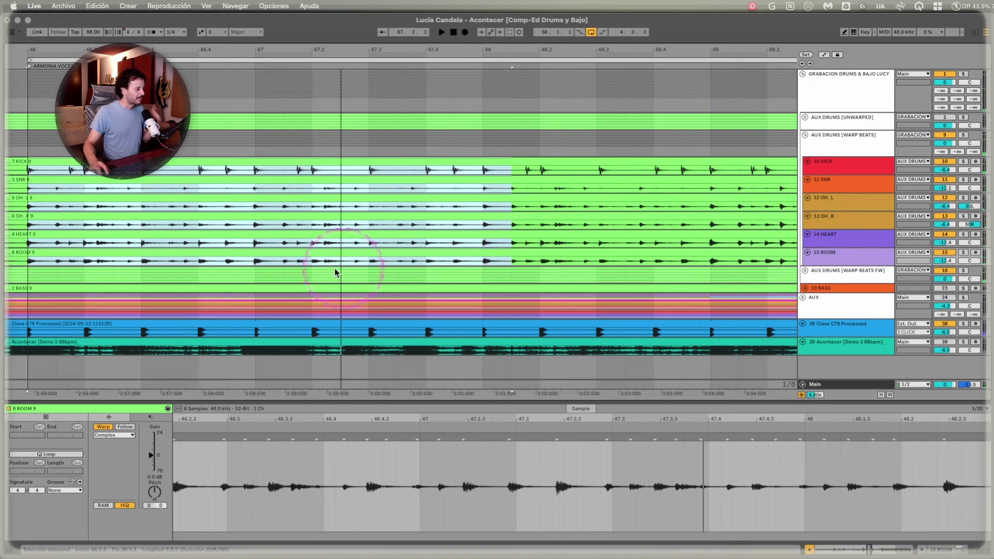
key("space")
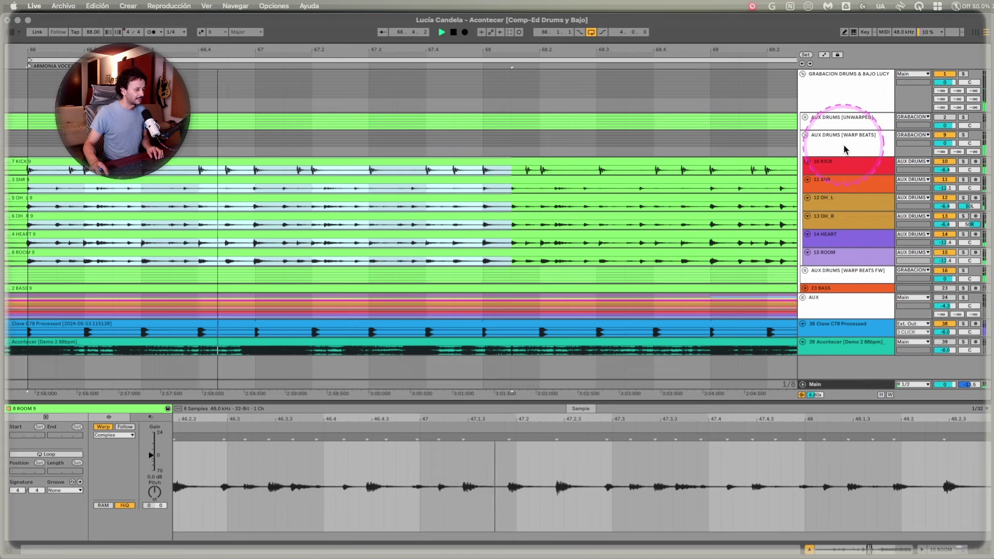
key("space")
Set the drum clips' warp mode to Complex Pro and play from bar 66 while trying an Envelope of 8 and raising it to 256
left_click(123, 436)
left_click(118, 480)
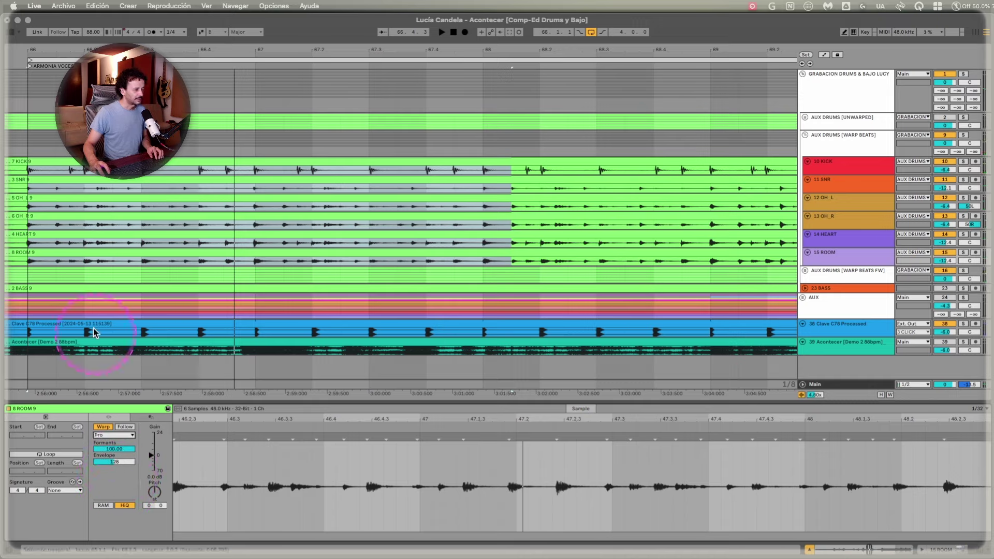
key("space")
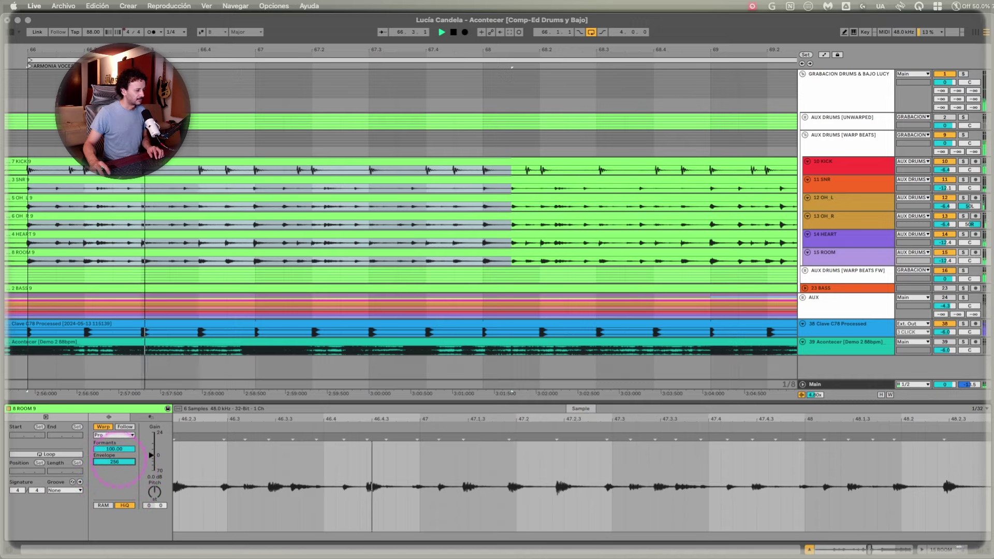
left_click(115, 461)
type("8")
left_click_drag(118, 461, 118, 407)
key("space")
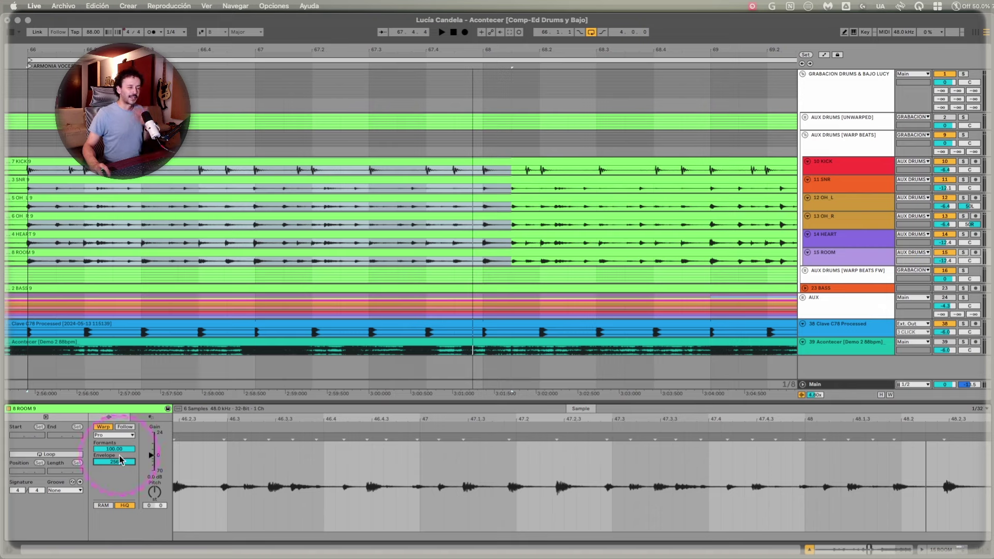
left_click(123, 454)
Set the warp mode of the KICK through ROOM clips back to Beats
left_click(115, 435)
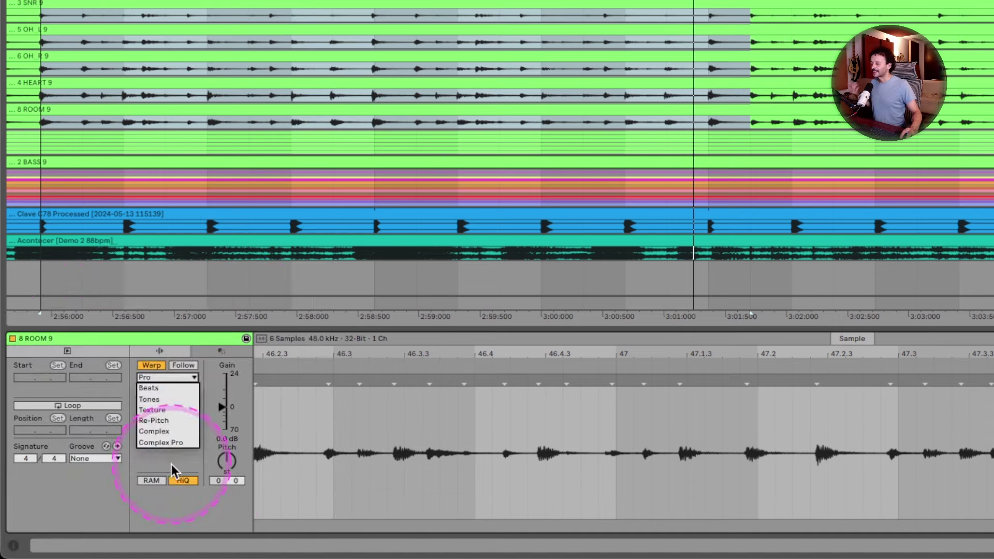
left_click(172, 464)
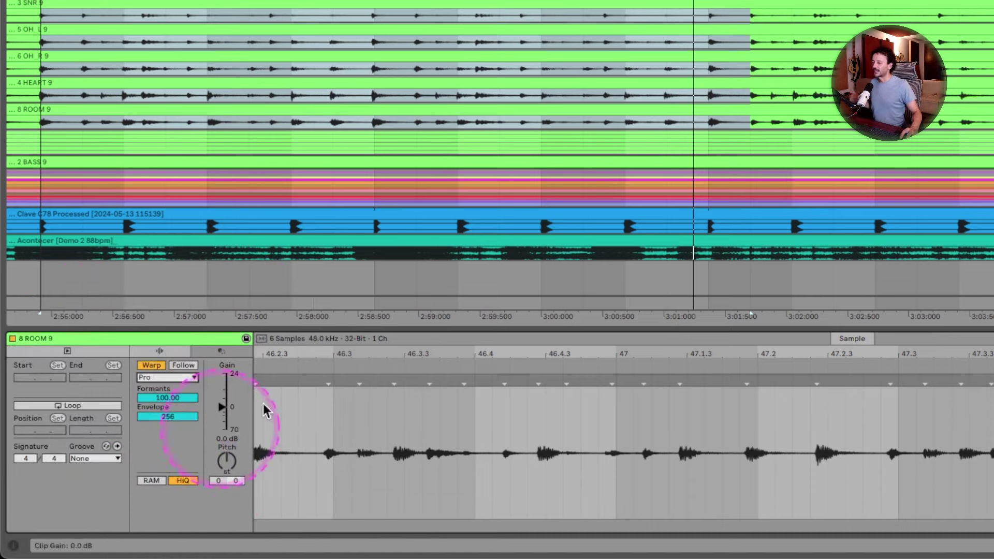
left_click(166, 377)
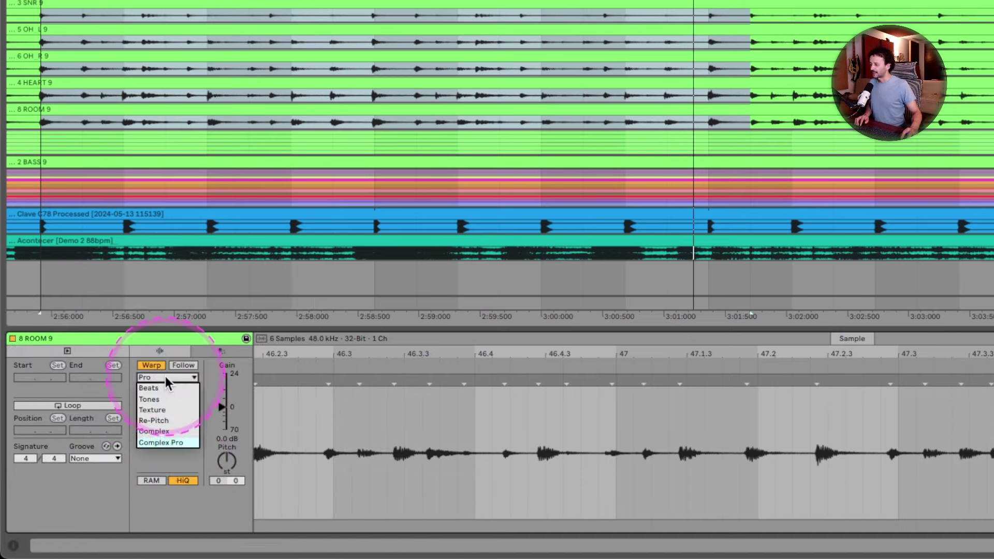
left_click(163, 390)
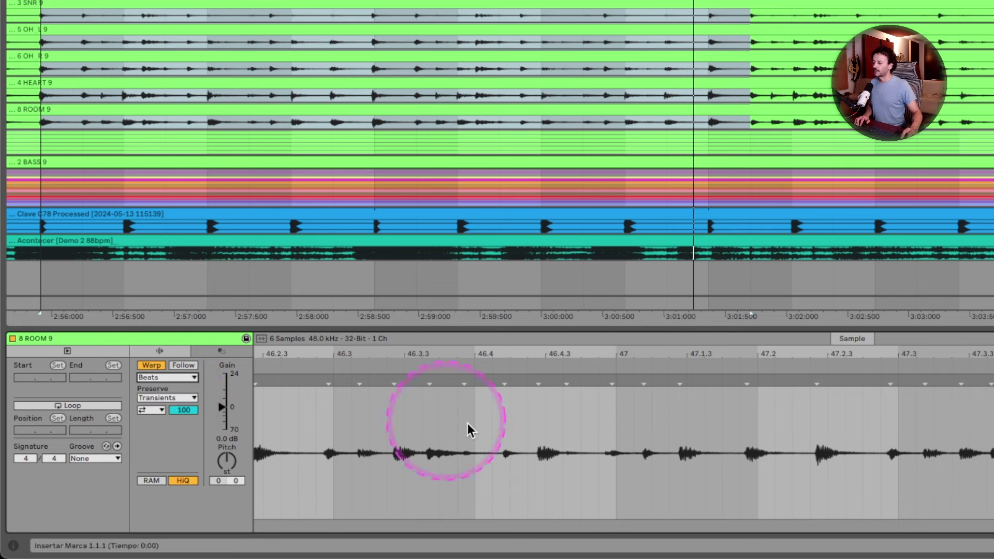
Insert a warp marker near bar 38 in the six selected drum clips and move it slightly earlier
left_click_drag(613, 351, 611, 315)
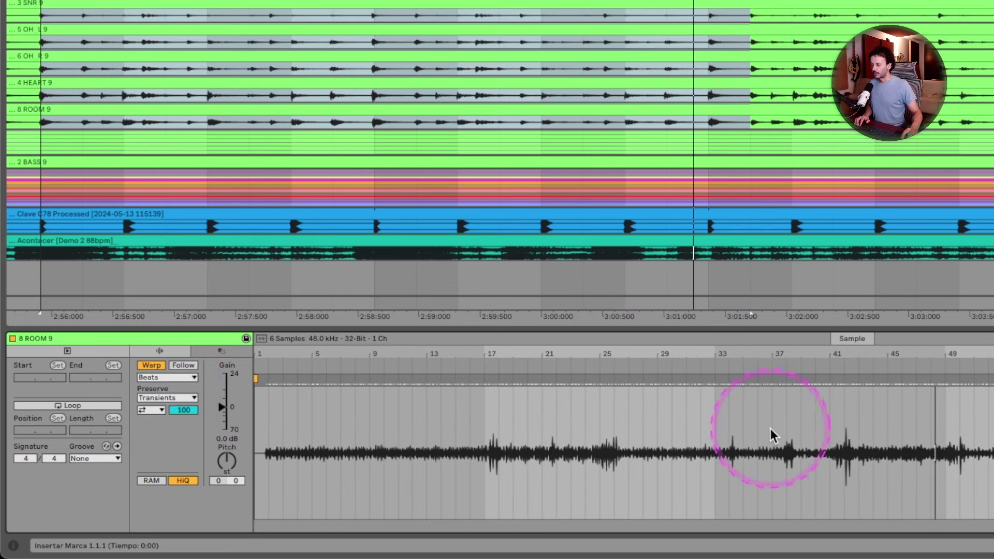
double_click(789, 378)
mouse_move(790, 379)
left_mouse_down()
mouse_move(670, 380)
mouse_move(695, 406)
left_mouse_up()
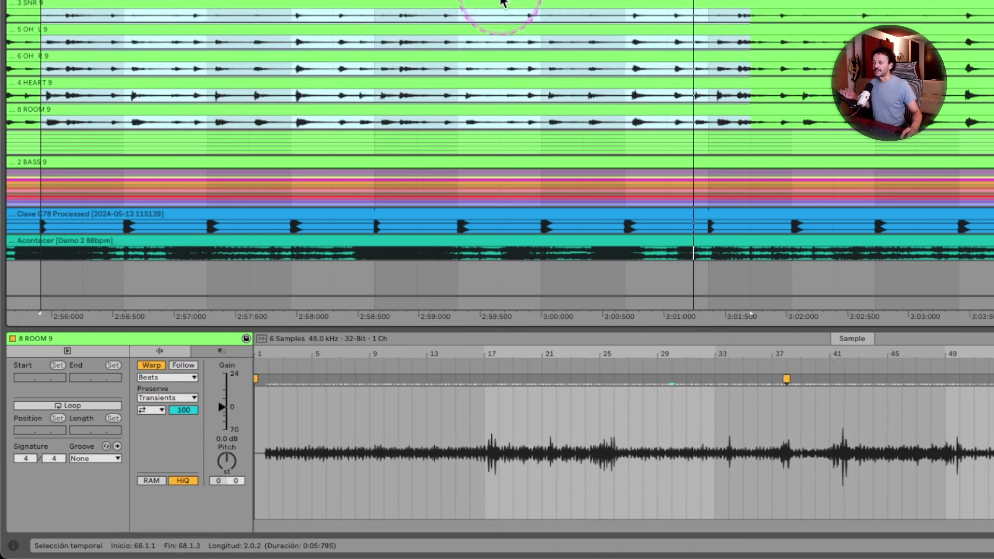
Unfold AUX DRUMS [UNWARPED], solo it together with AUX DRUMS [WARP BEATS], and play from bar 66
left_click(463, 2)
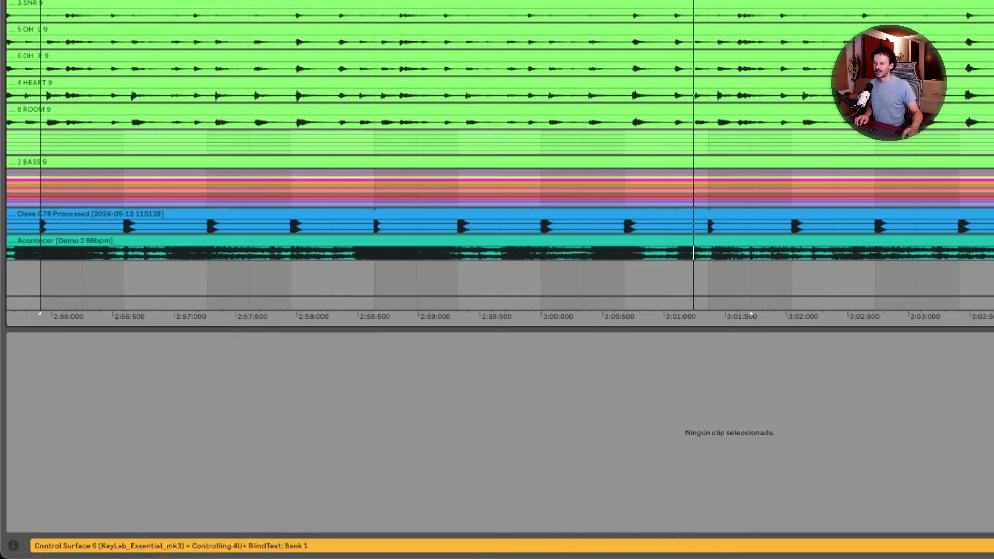
left_click(988, 142)
left_click(989, 248)
left_click(989, 2)
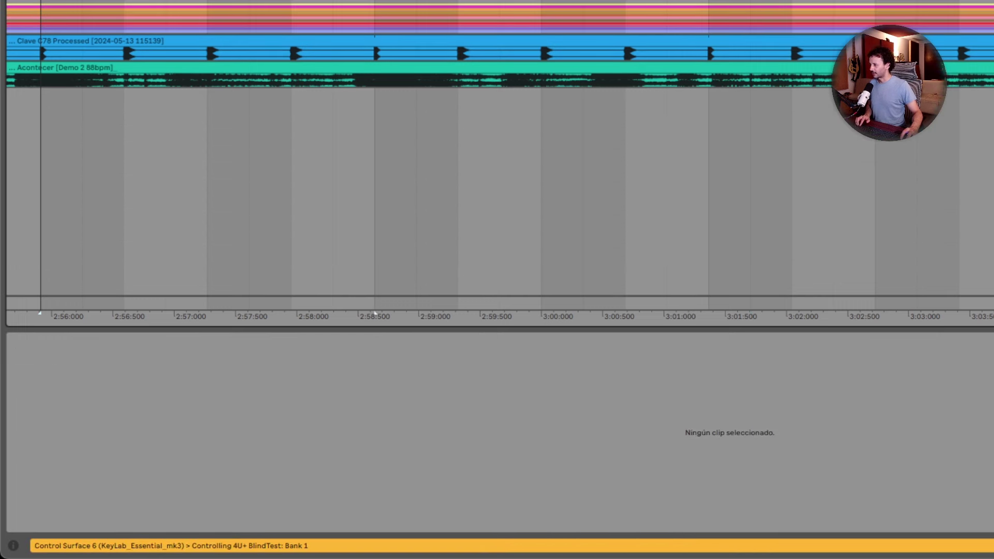
key("space")
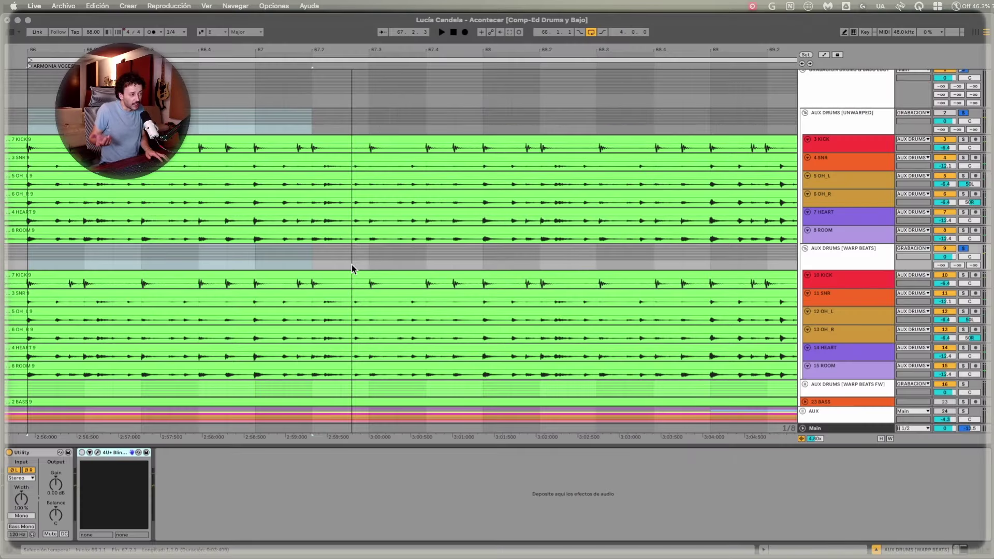
key("space")
left_click(352, 264)
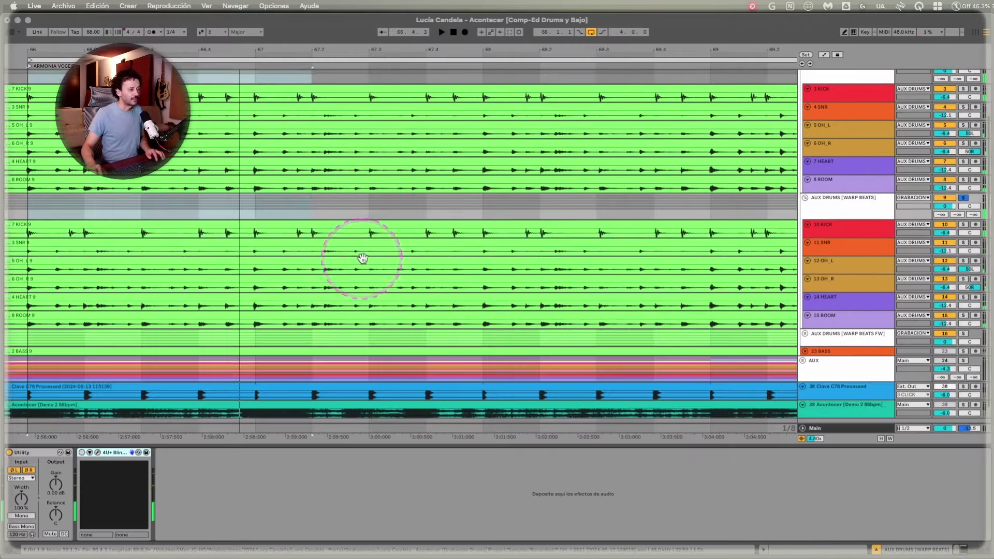
Set the AUX DRUMS [WARP BEATS] KICK through ROOM clips to Complex Pro and play from bar 66 with the drum groups soloed
left_click(364, 224)
left_click(367, 315, "shift")
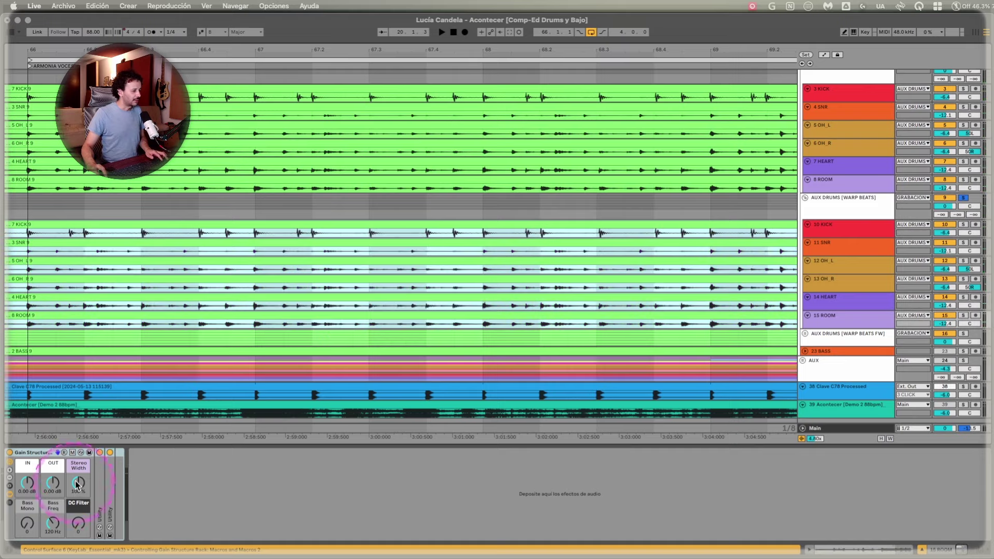
key("shift+Tab")
left_click(114, 435)
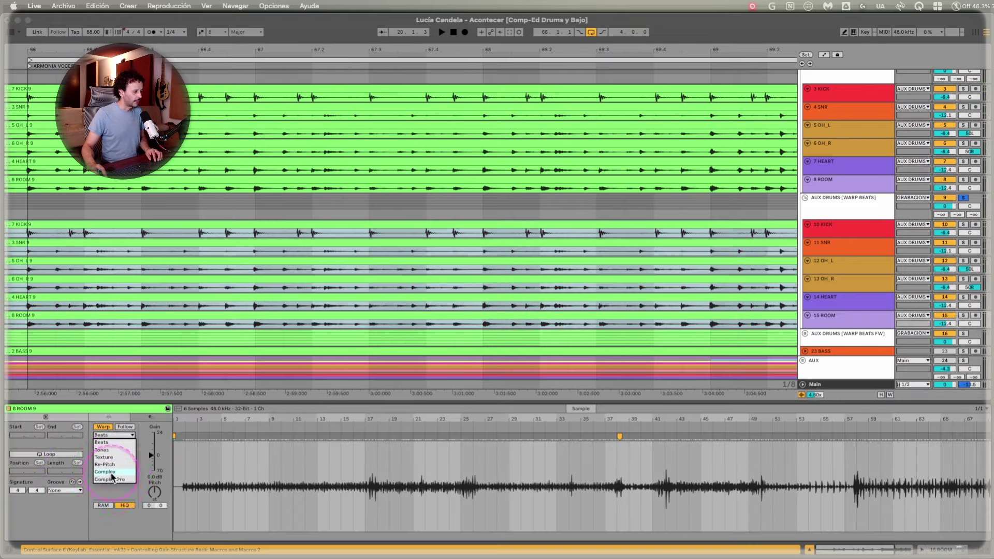
left_click(111, 474)
left_click(35, 214)
key("space")
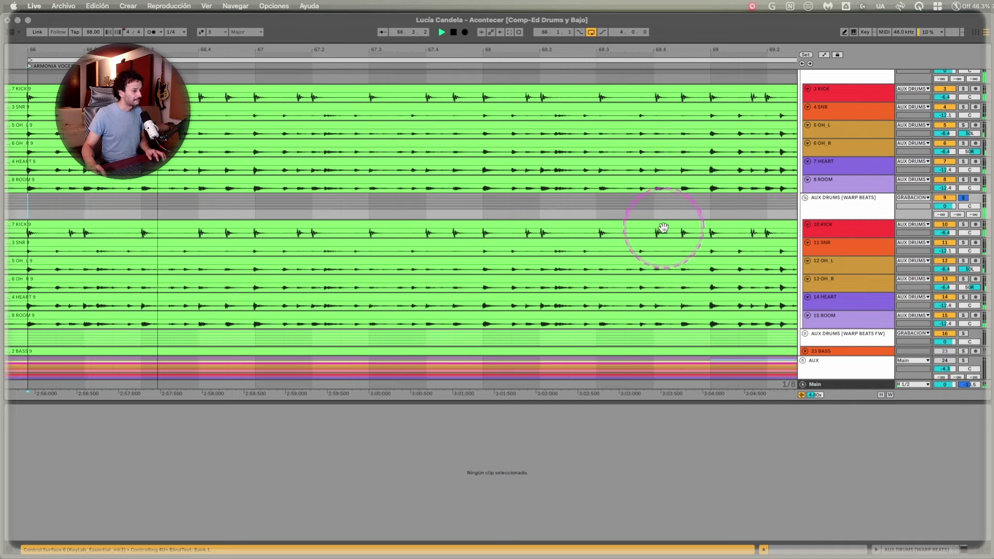
left_click(56, 256)
left_click(23, 213)
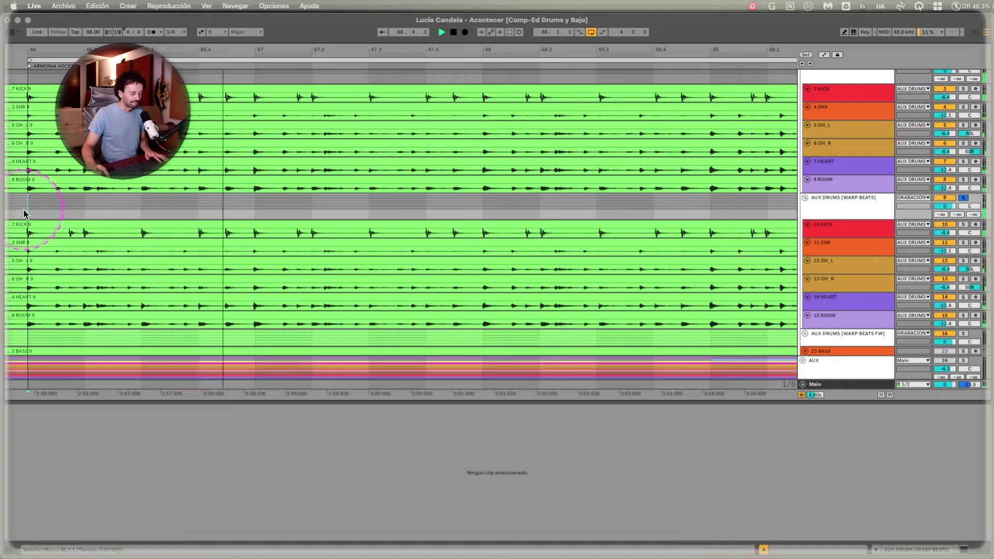
key("space")
Reselect the KICK through ROOM clips of AUX DRUMS [WARP BEATS] and return their warp mode to Beats
left_click(329, 224)
left_click(290, 315, "shift")
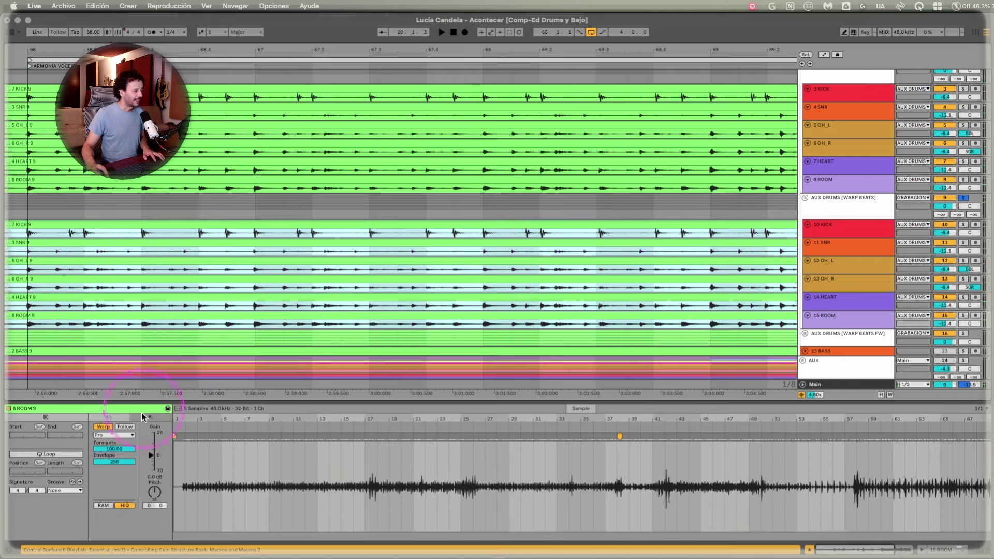
left_click(114, 437)
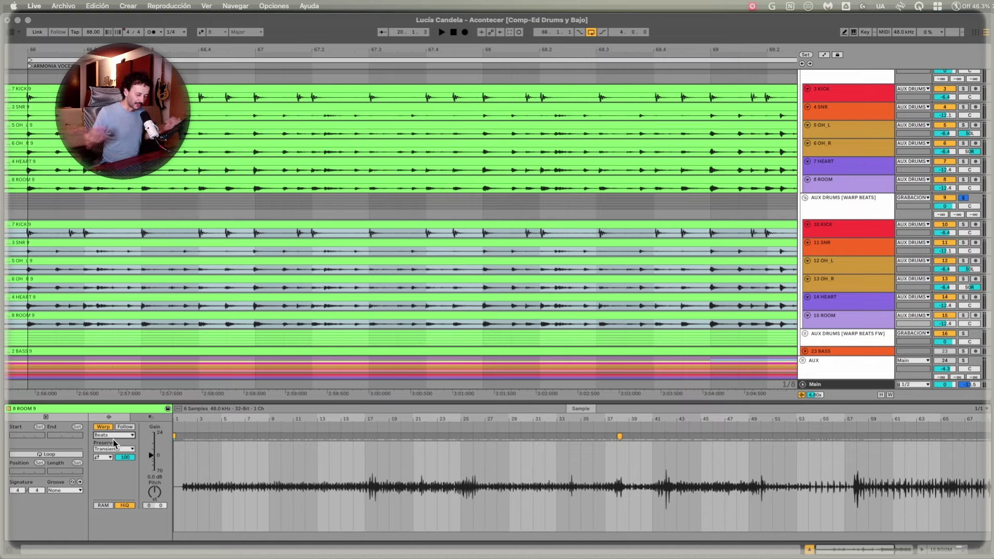
Select the sample range from about bar 35 to 40 in the warped drum clips and delete the warp marker near bar 38
scroll(262, 290, "up", 2)
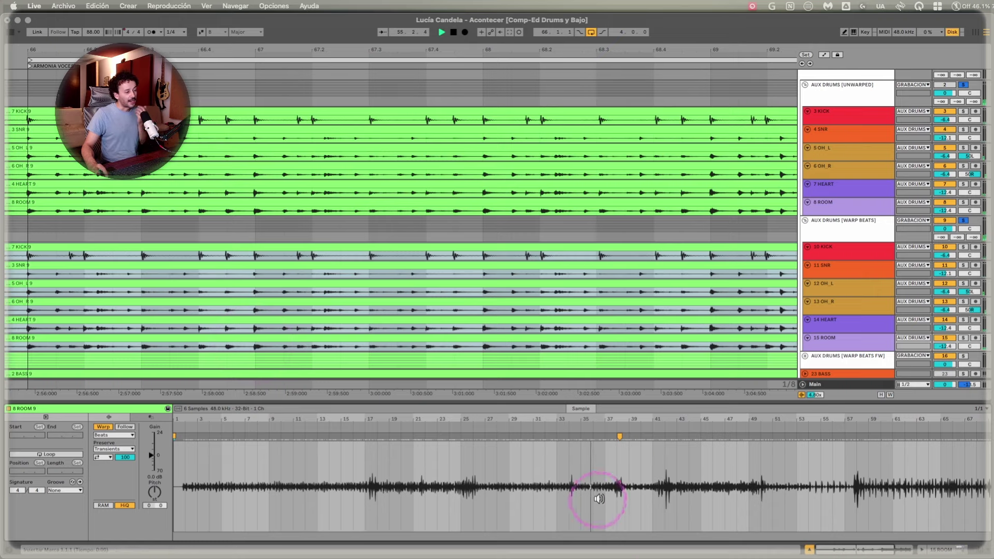
left_click(641, 455)
left_click_drag(641, 455, 583, 453)
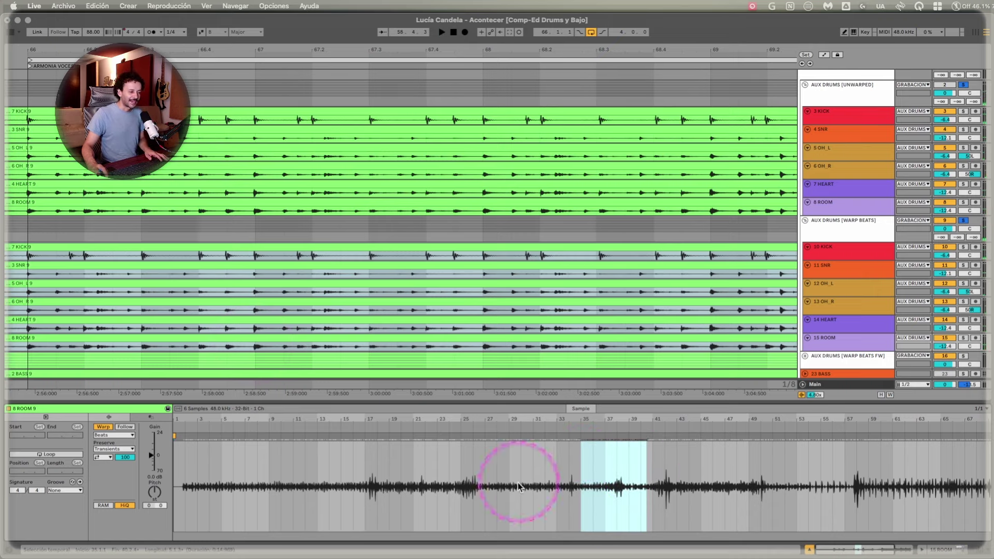